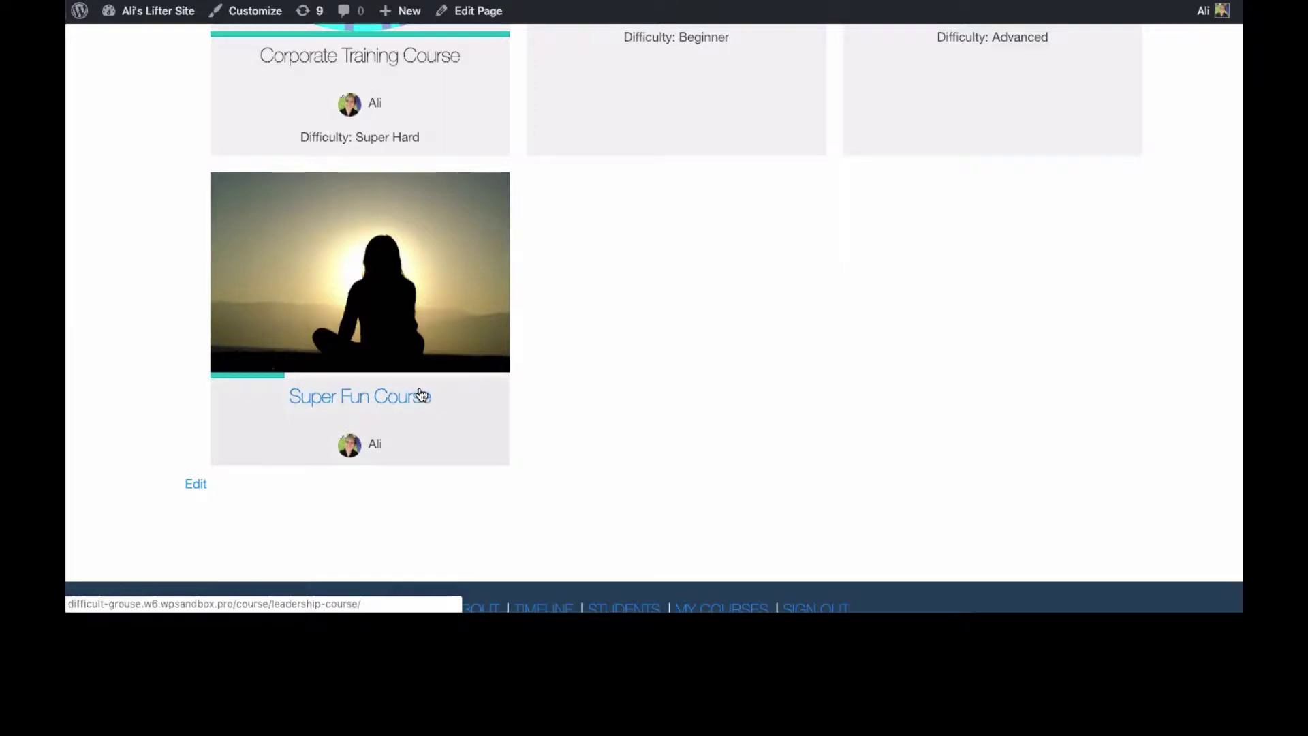
- Go from the admin dashboard to the LifterLMS Courses list and scroll through it
mouse_move(168, 23)
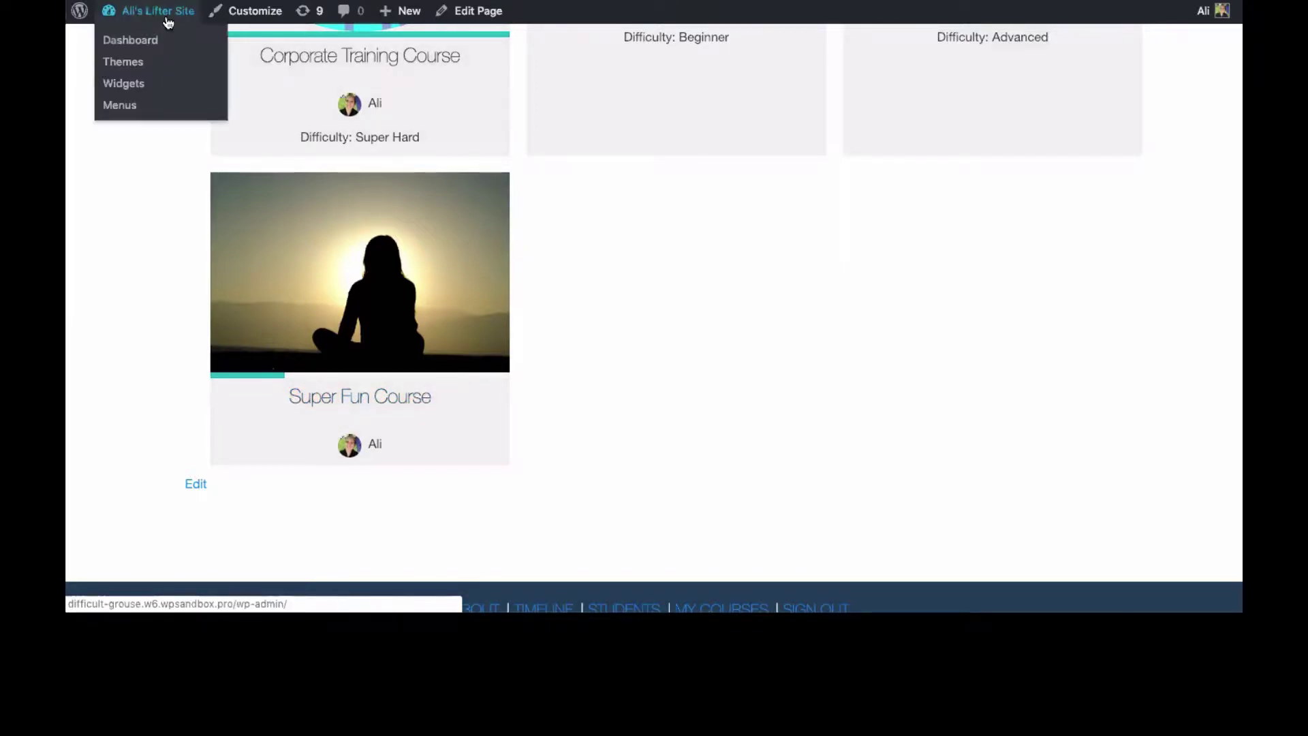
click(153, 45)
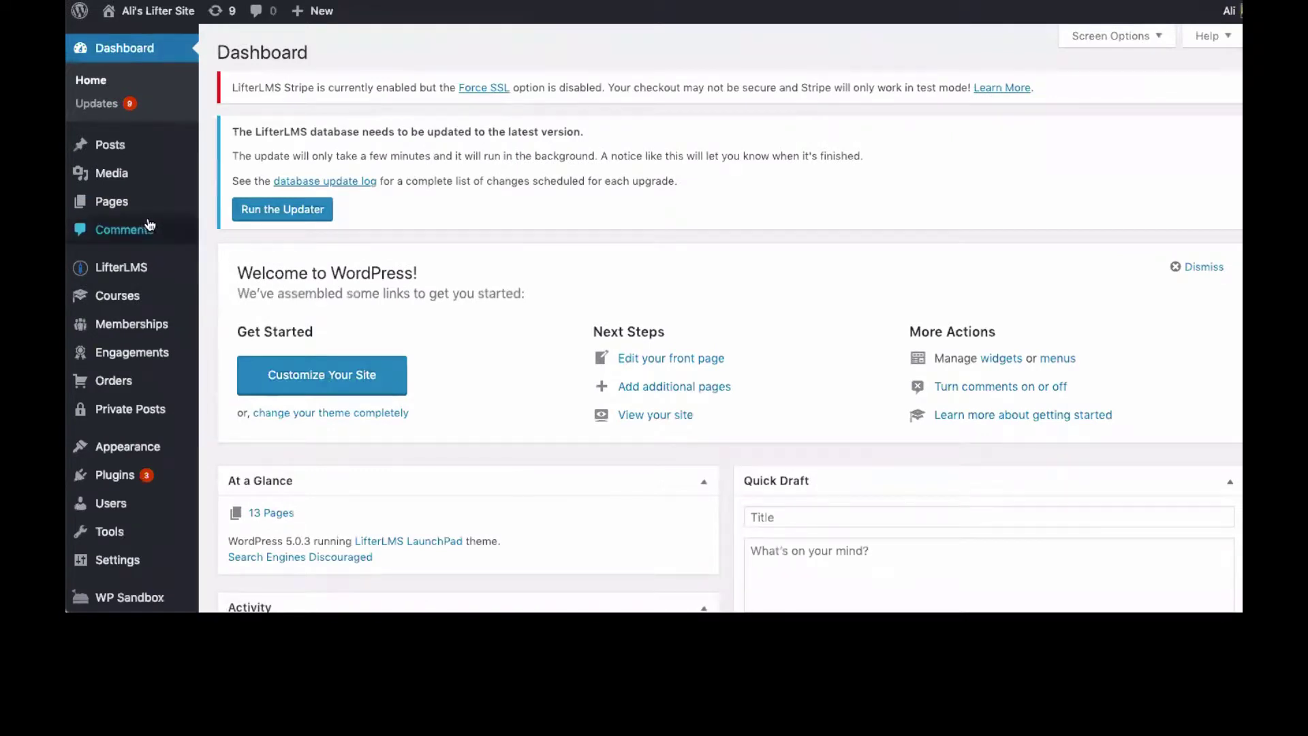
click(130, 300)
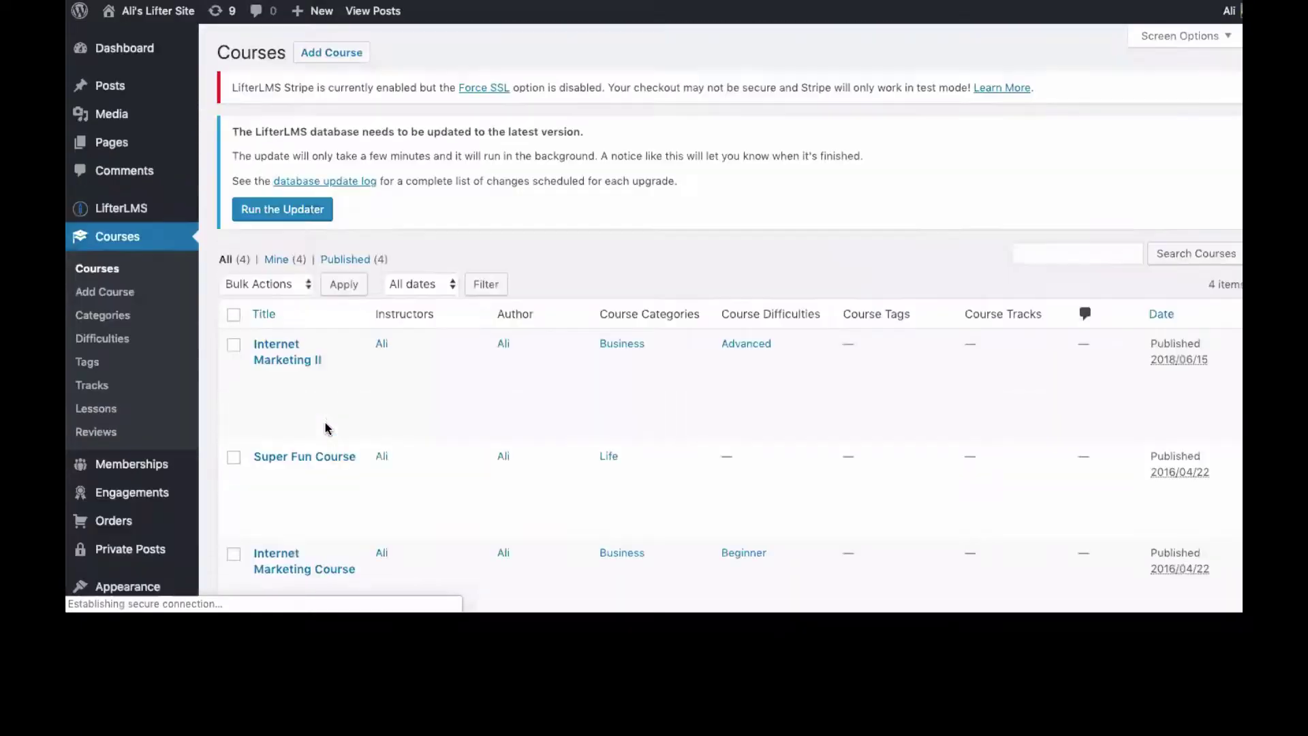
scroll(325, 428, down, 3)
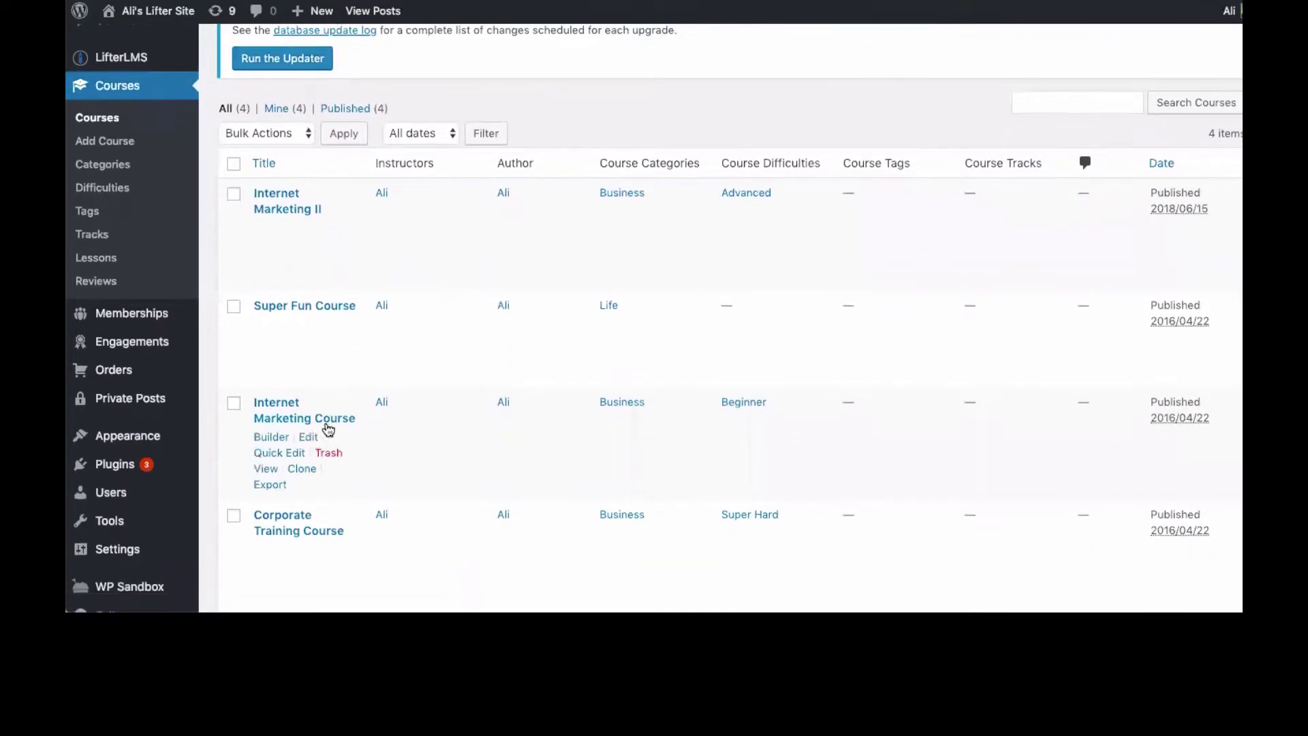
- Open Super Fun Course in the block editor, review its blocks, and select the Course Instructor block
click(312, 308)
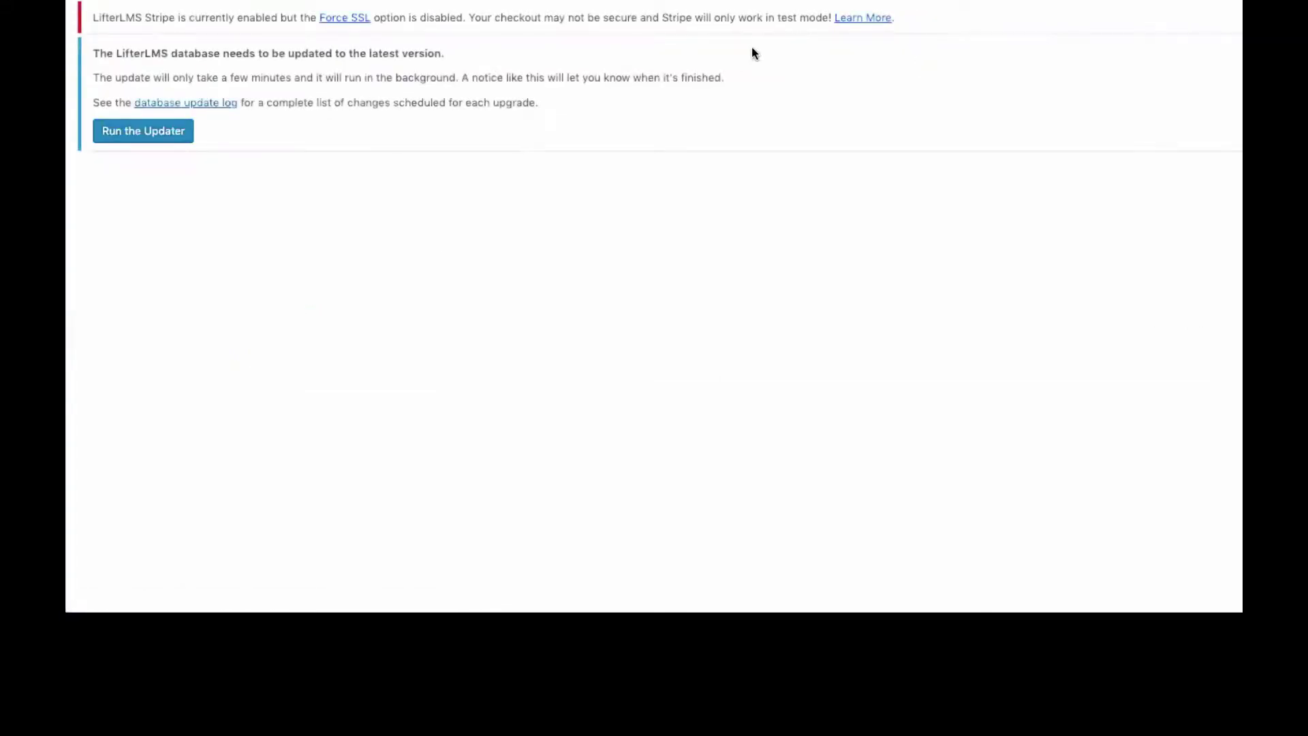
scroll(721, 94, down, 2)
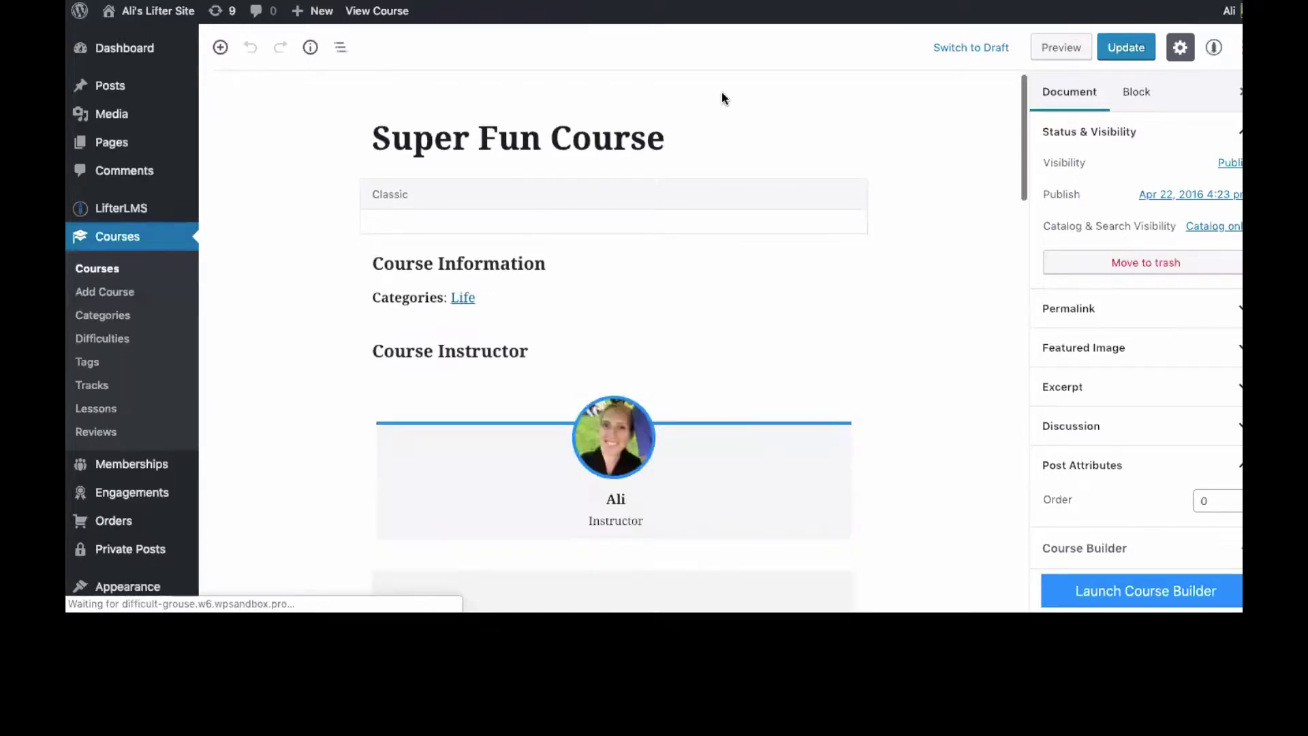
scroll(721, 92, down, 1)
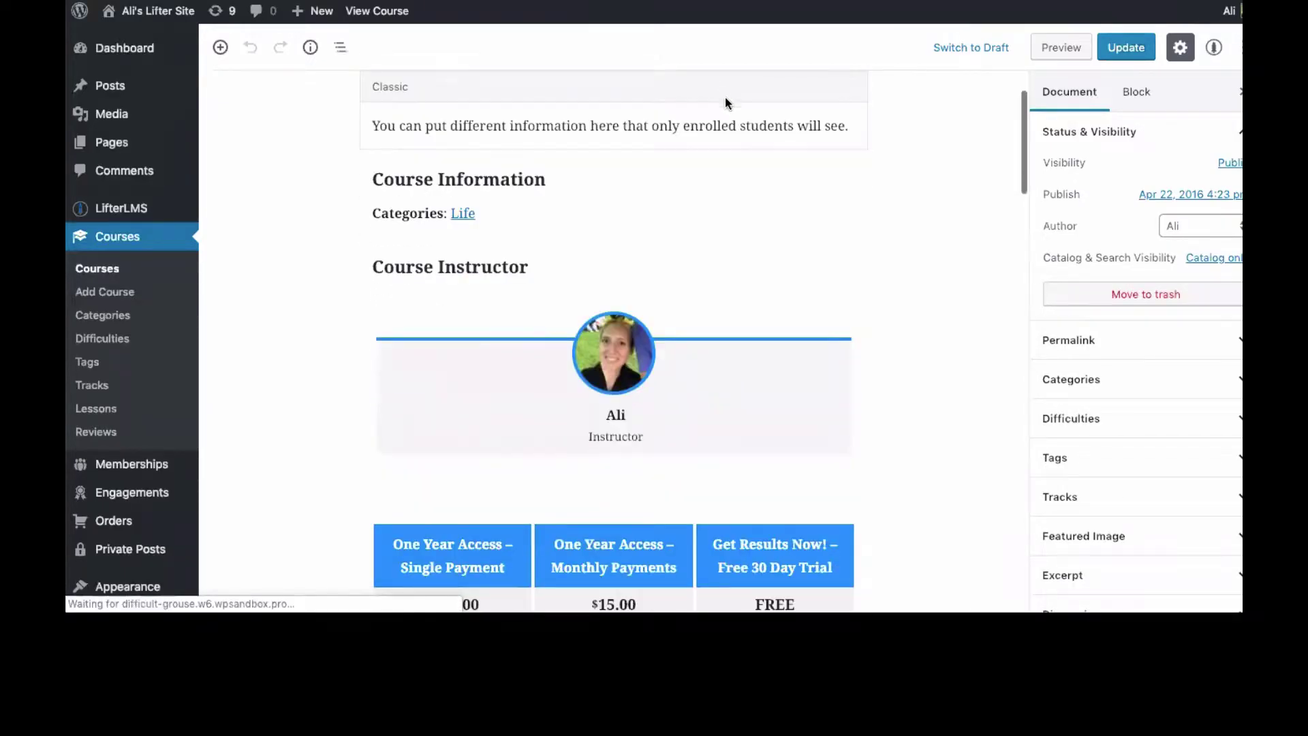
scroll(673, 336, down, 8)
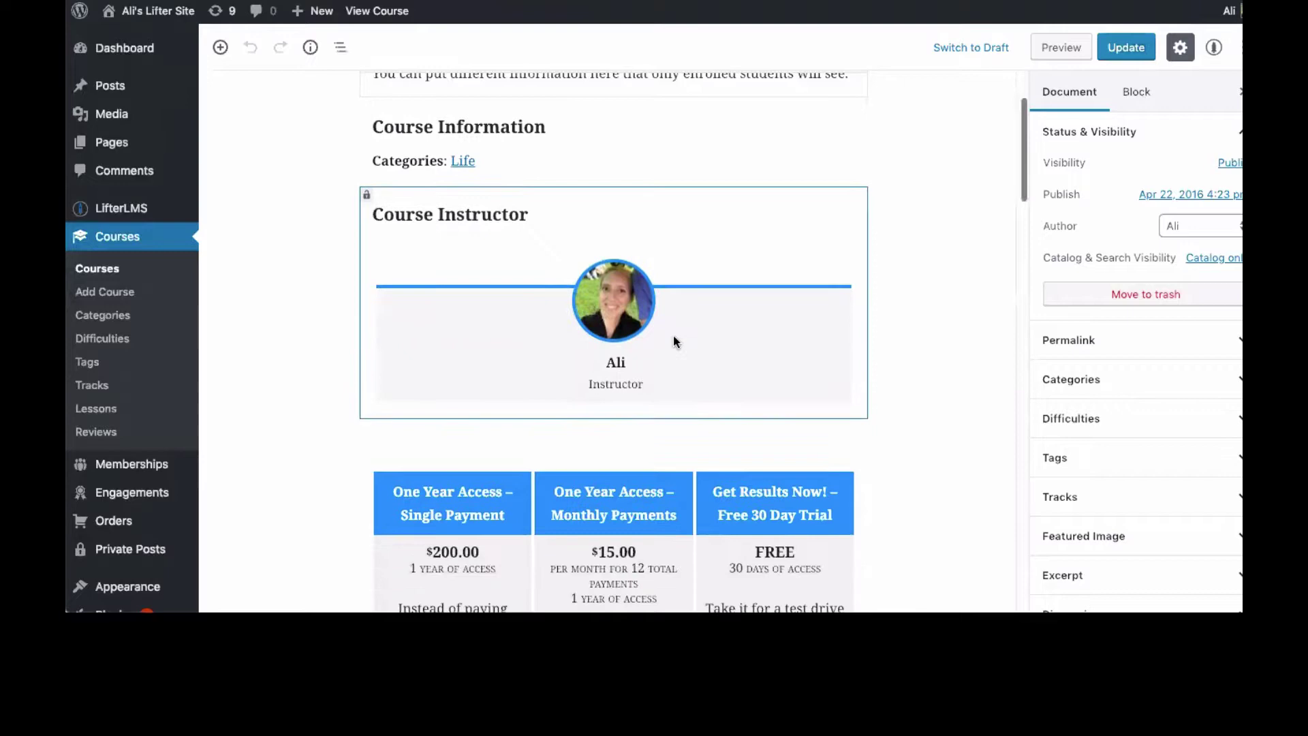
scroll(673, 335, up, 10)
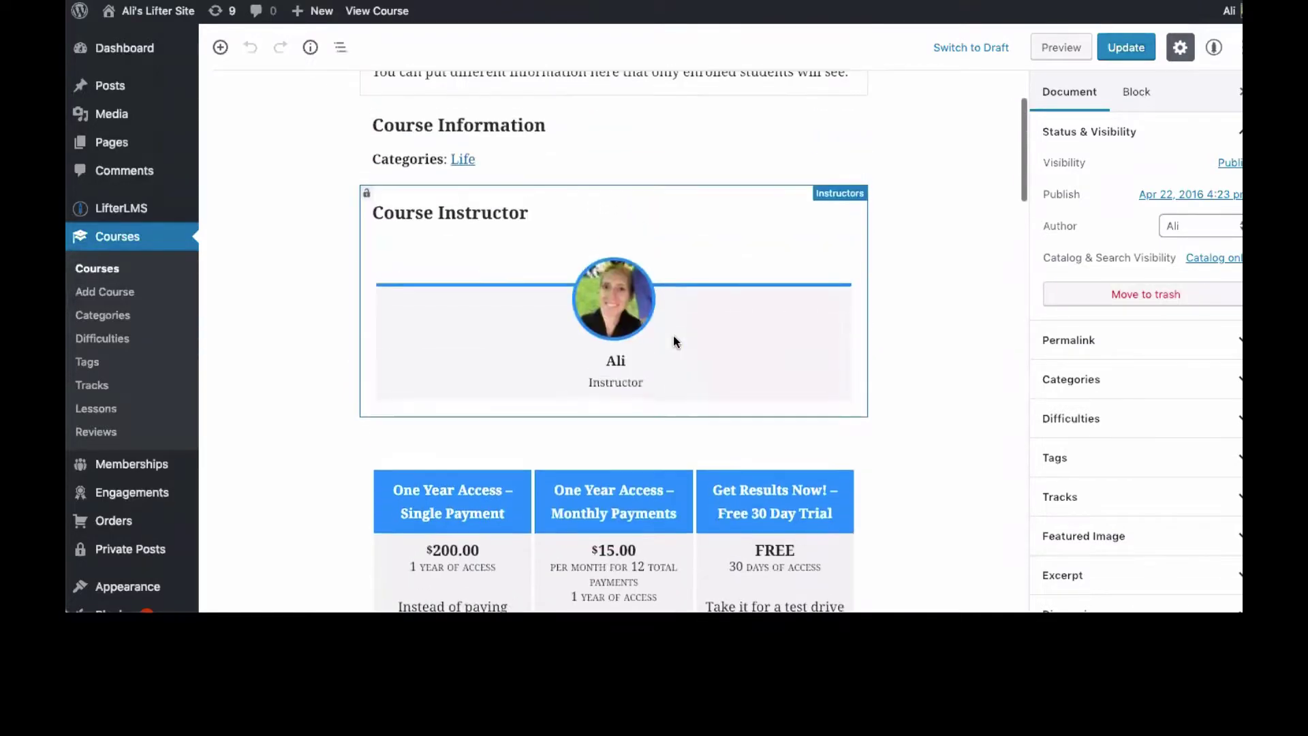
scroll(770, 368, down, 10)
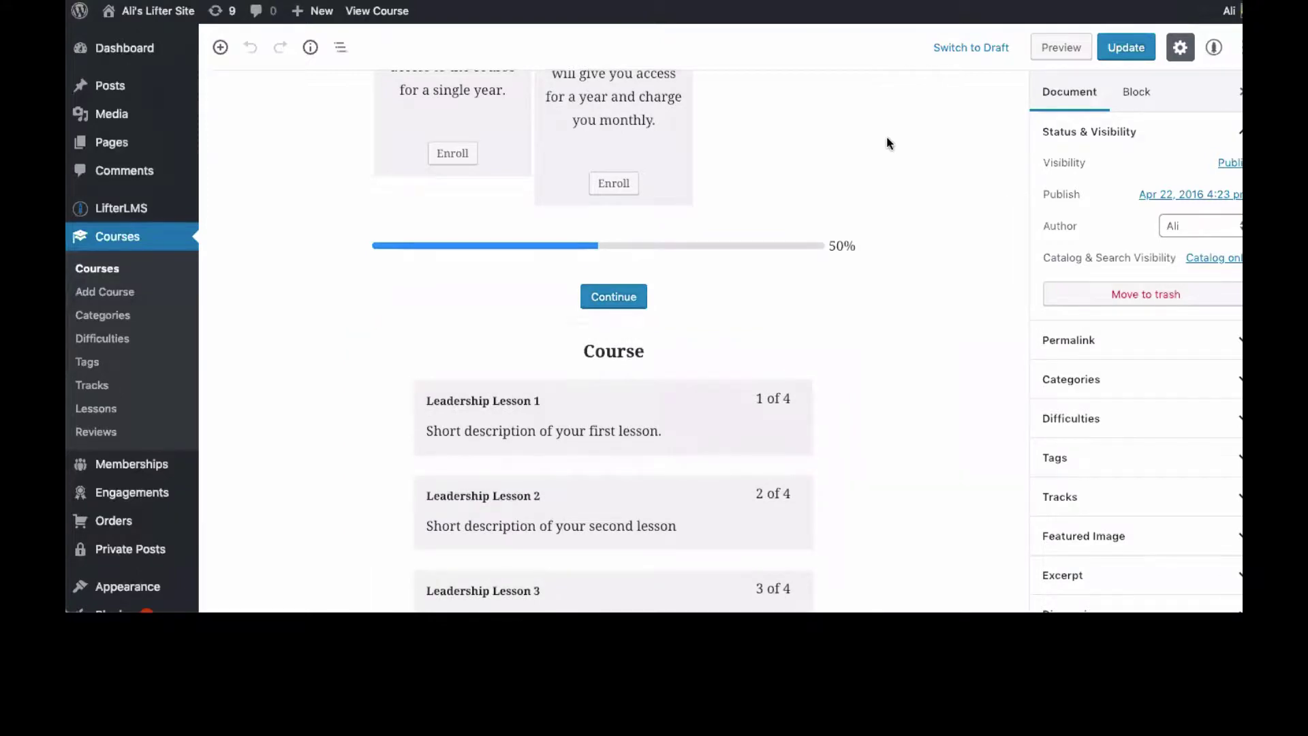
scroll(847, 397, up, 3)
scroll(848, 397, up, 10)
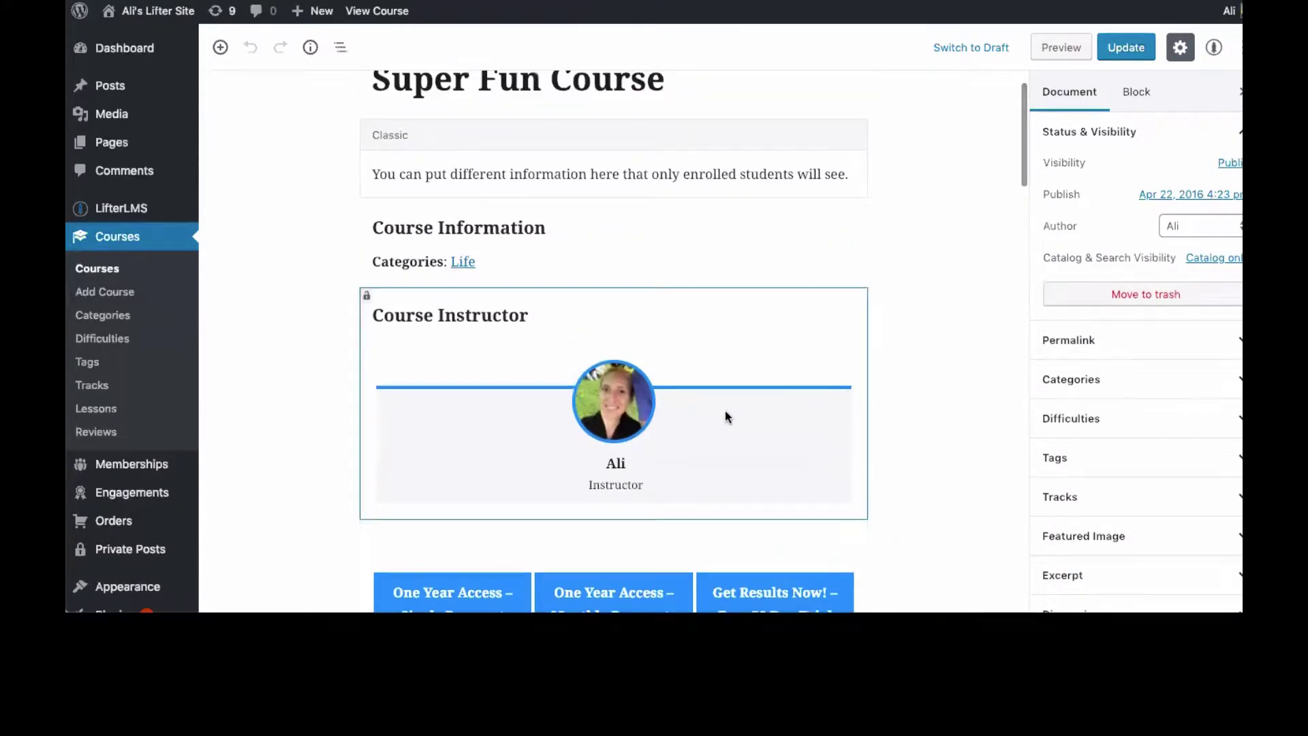
click(642, 321)
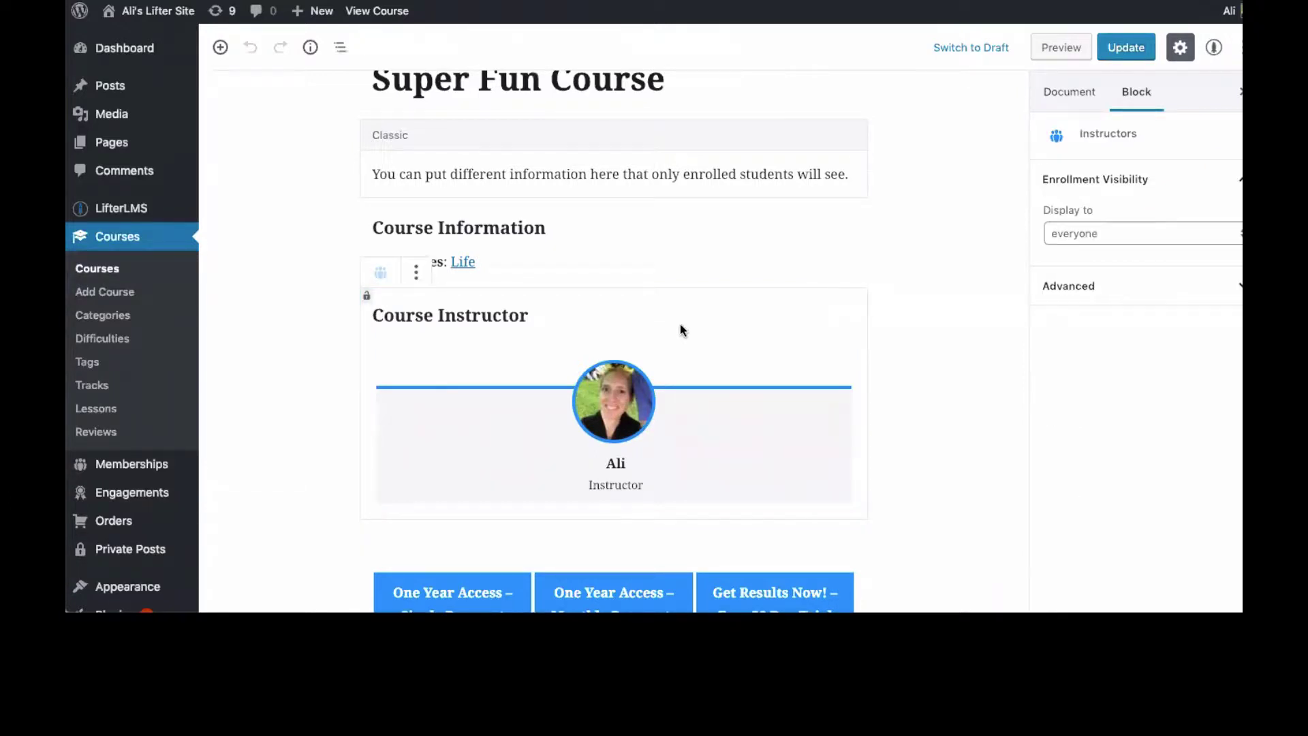
scroll(590, 572, down, 1)
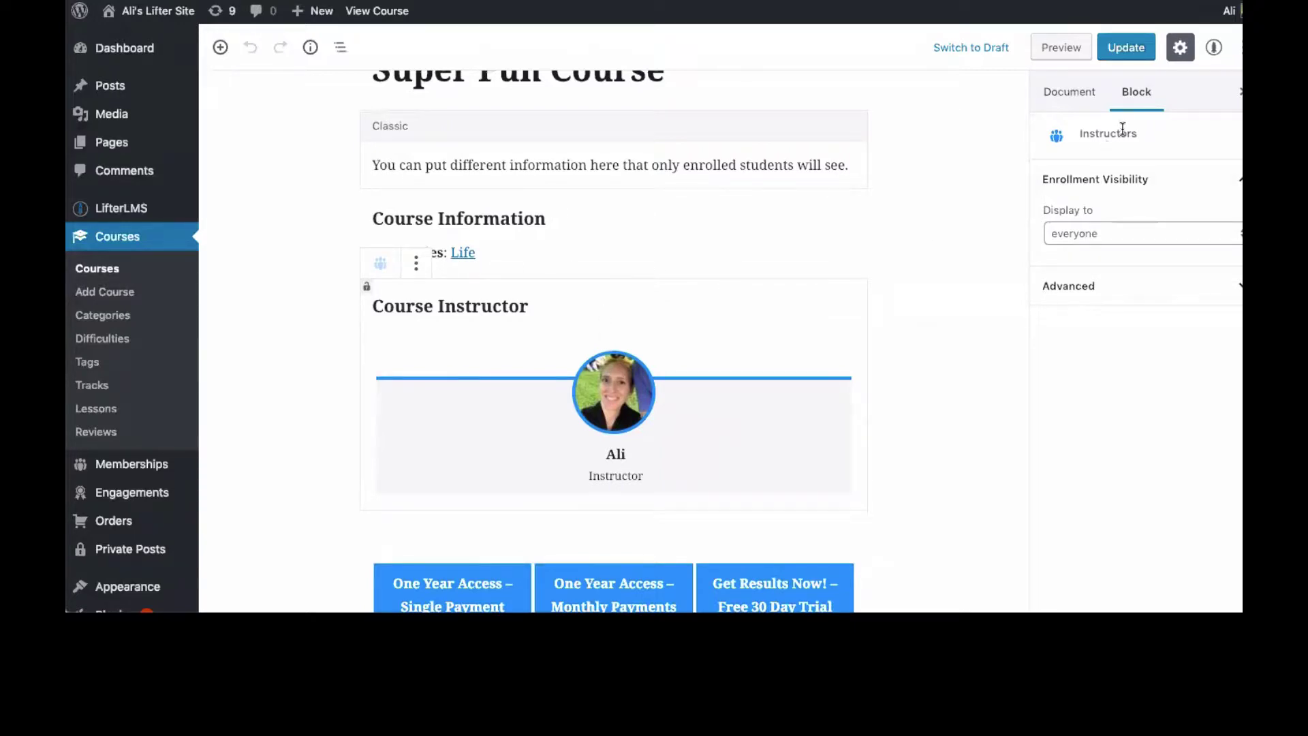
- In the LifterLMS panel, toggle the existing instructor's Visibility off and back on
click(1214, 48)
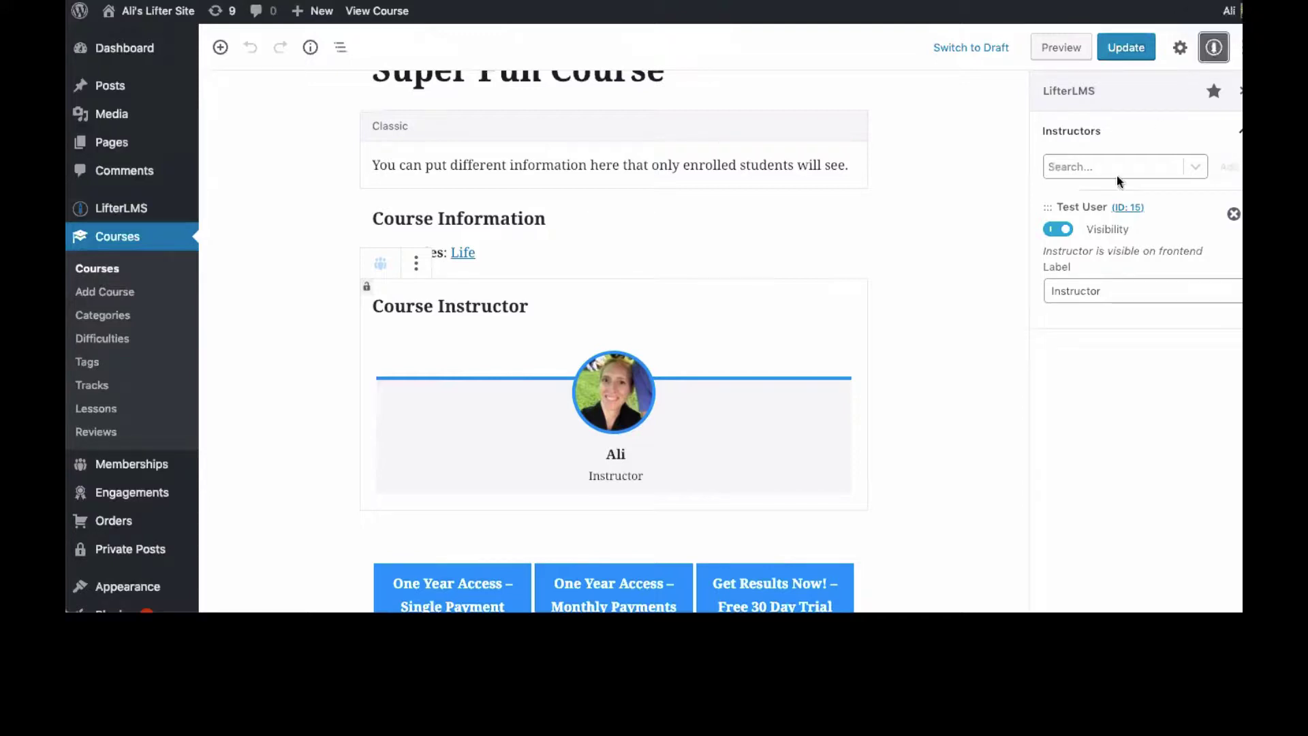
click(1053, 231)
click(1056, 231)
- Search the Instructors box by name and choose the second instructor from the results
click(1101, 169)
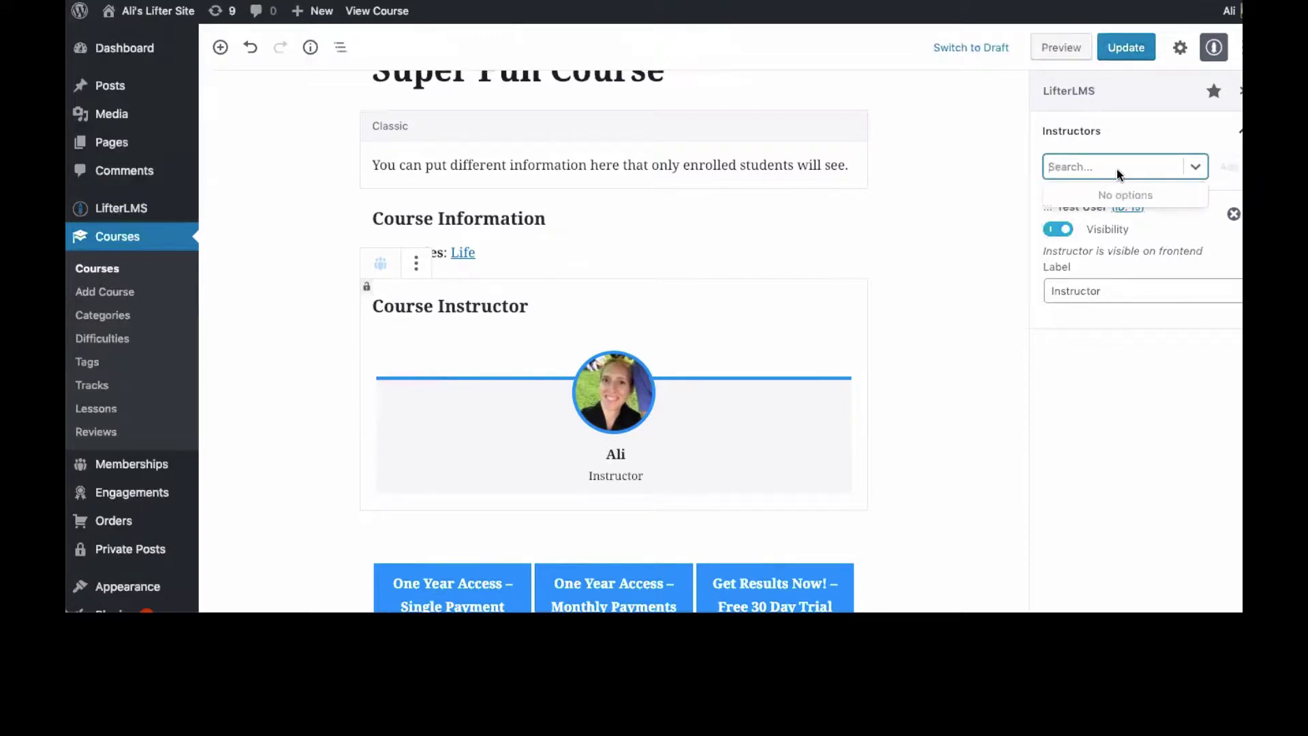
text(al)
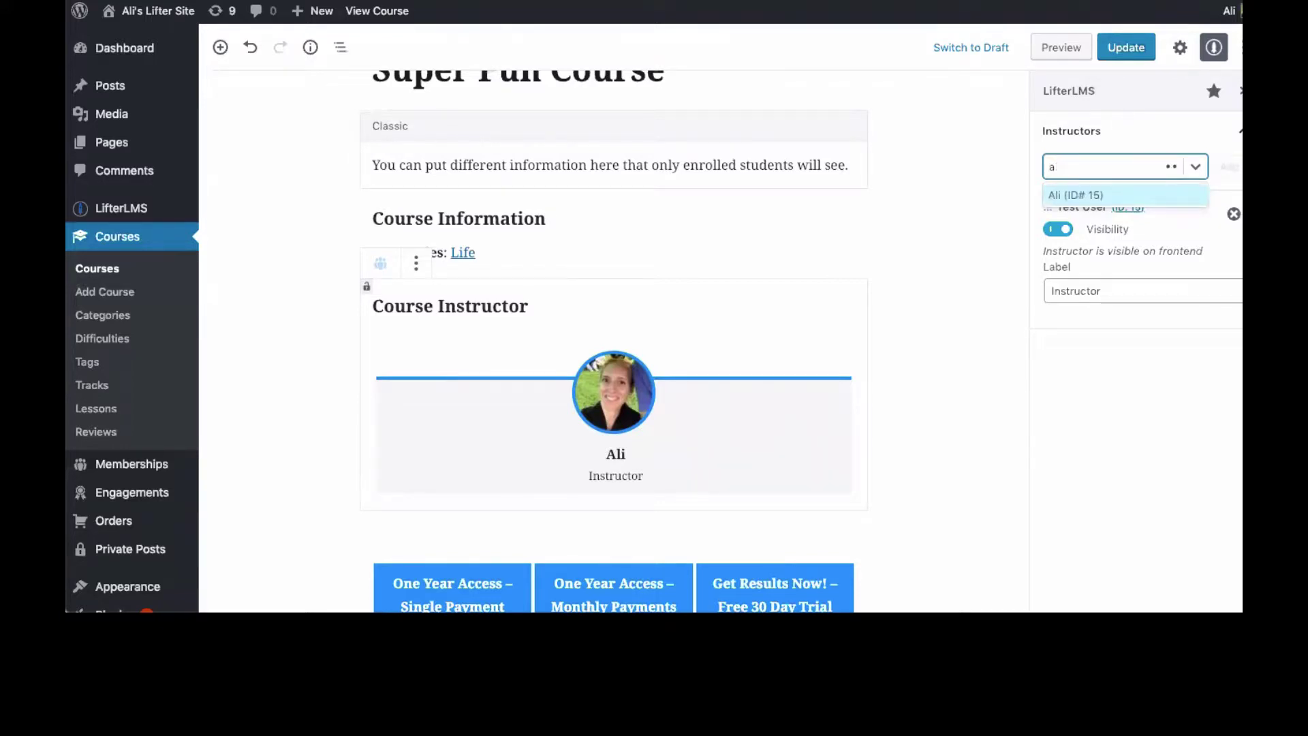
key(BackSpace)
text(chr)
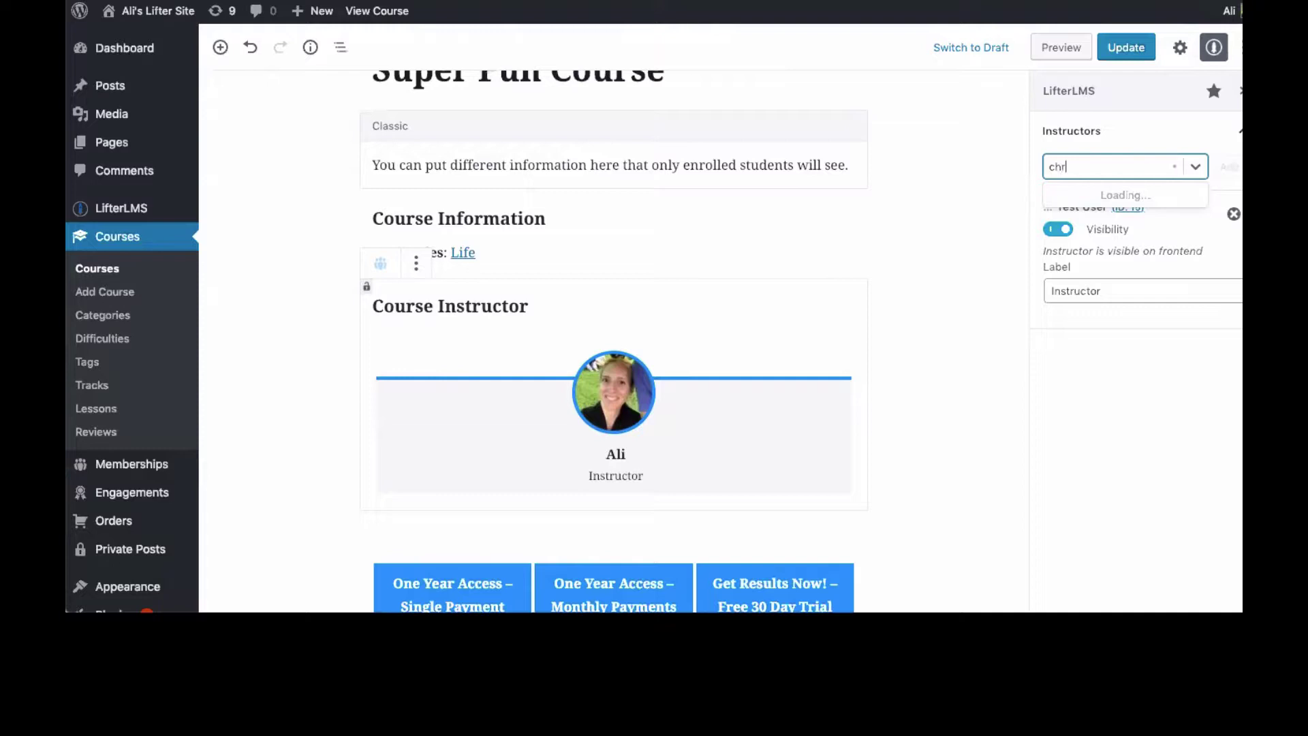
key(Return)
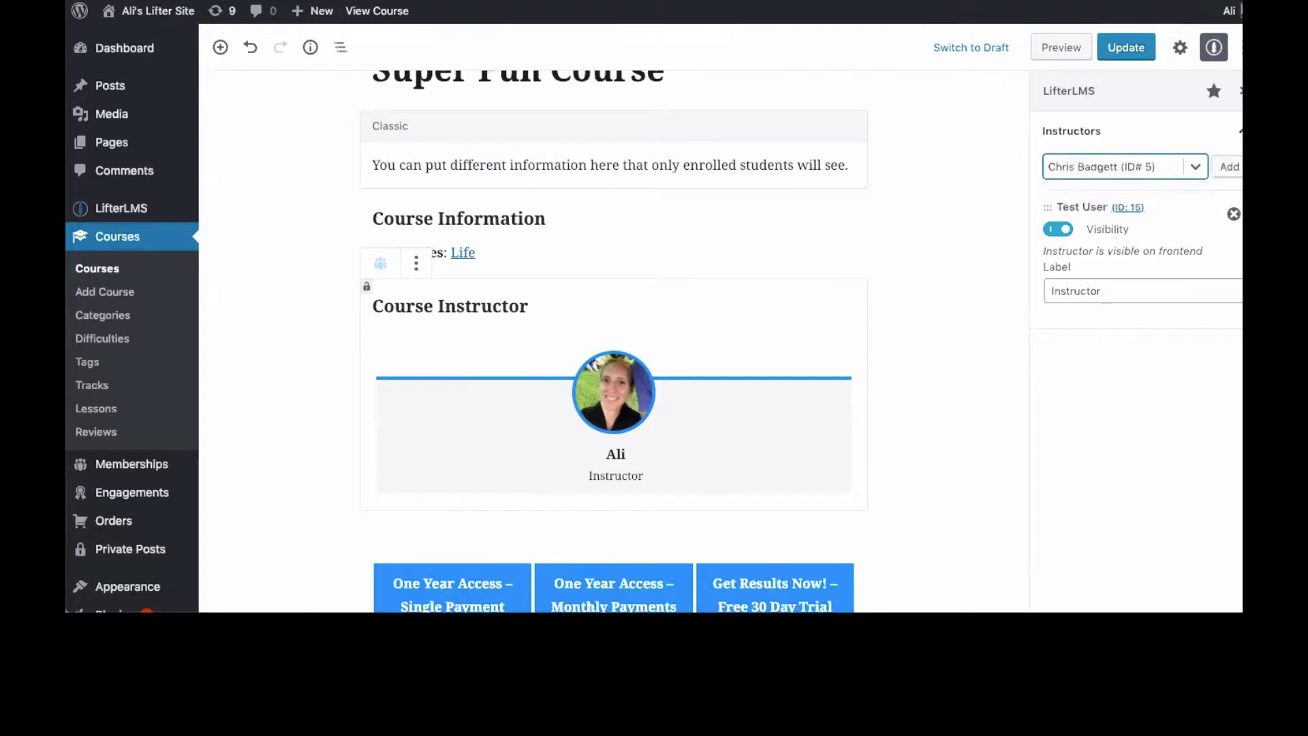
- Add the chosen instructor as Author, drag them above the existing instructor, and update the course
click(1221, 164)
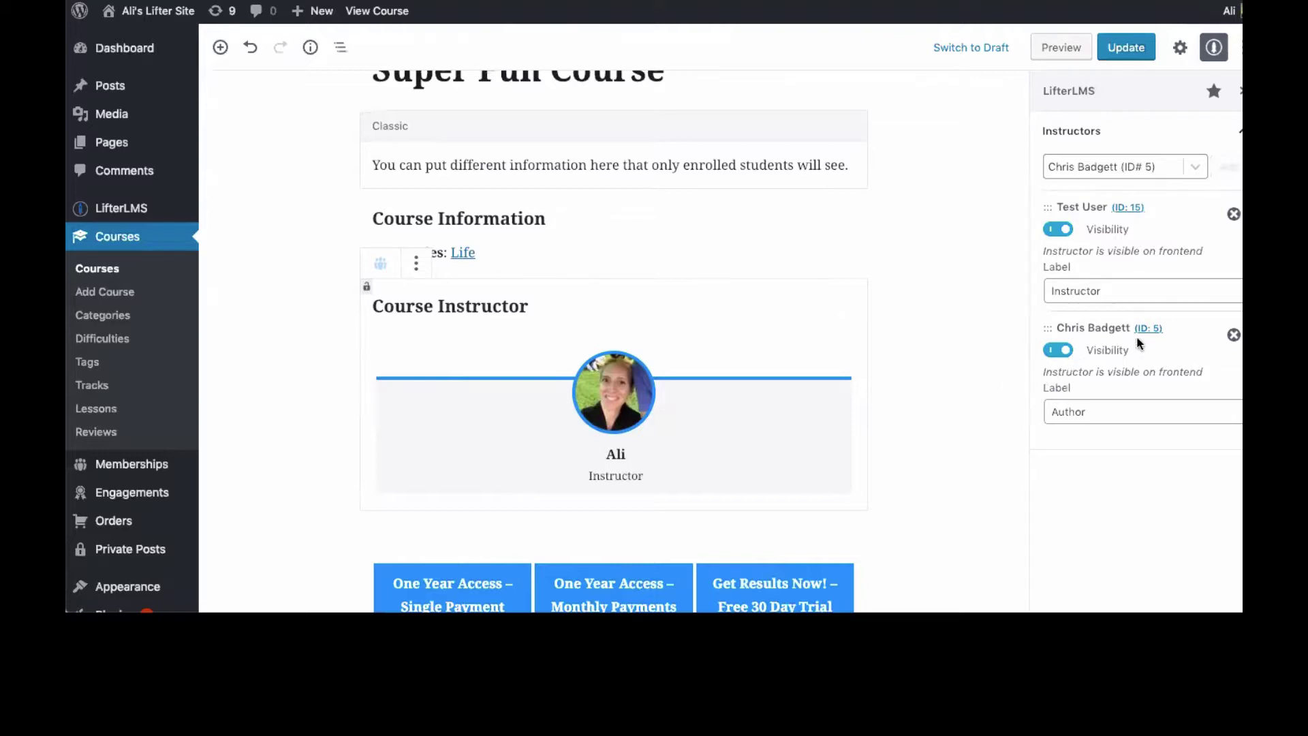
drag(1047, 328, 1042, 224)
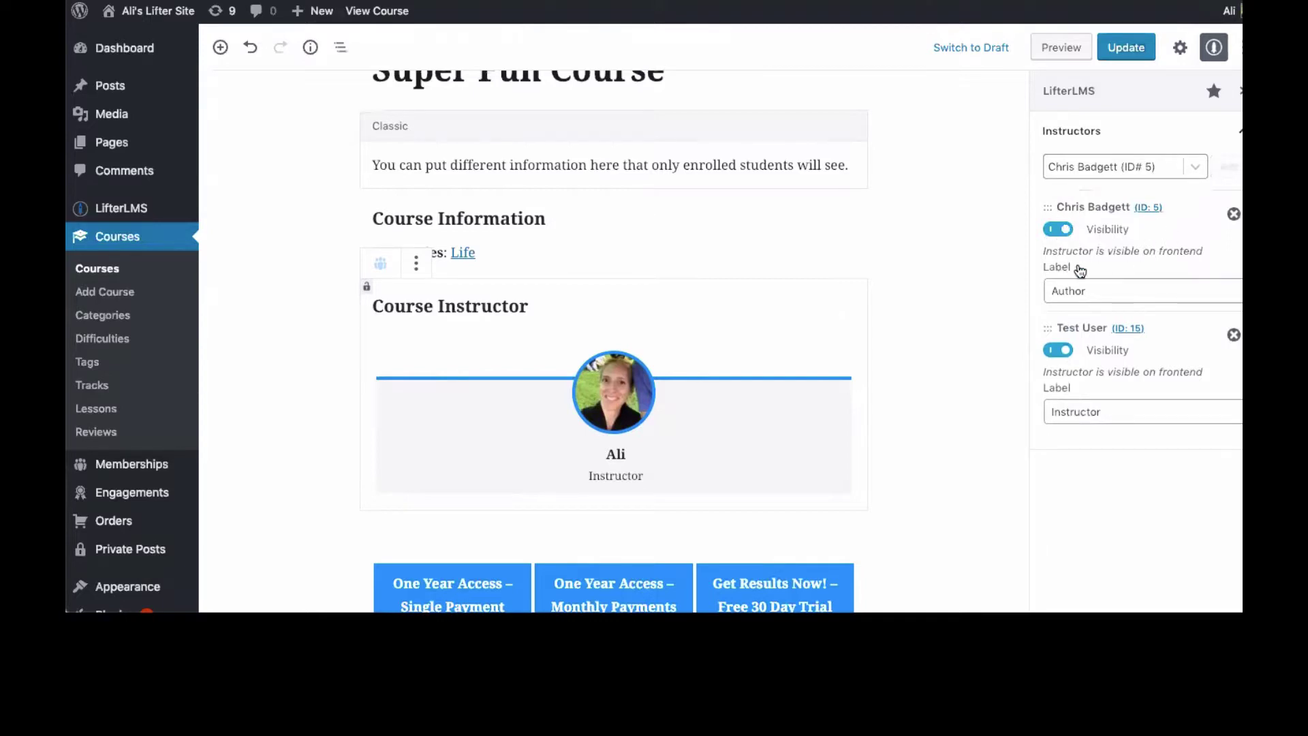
click(1125, 48)
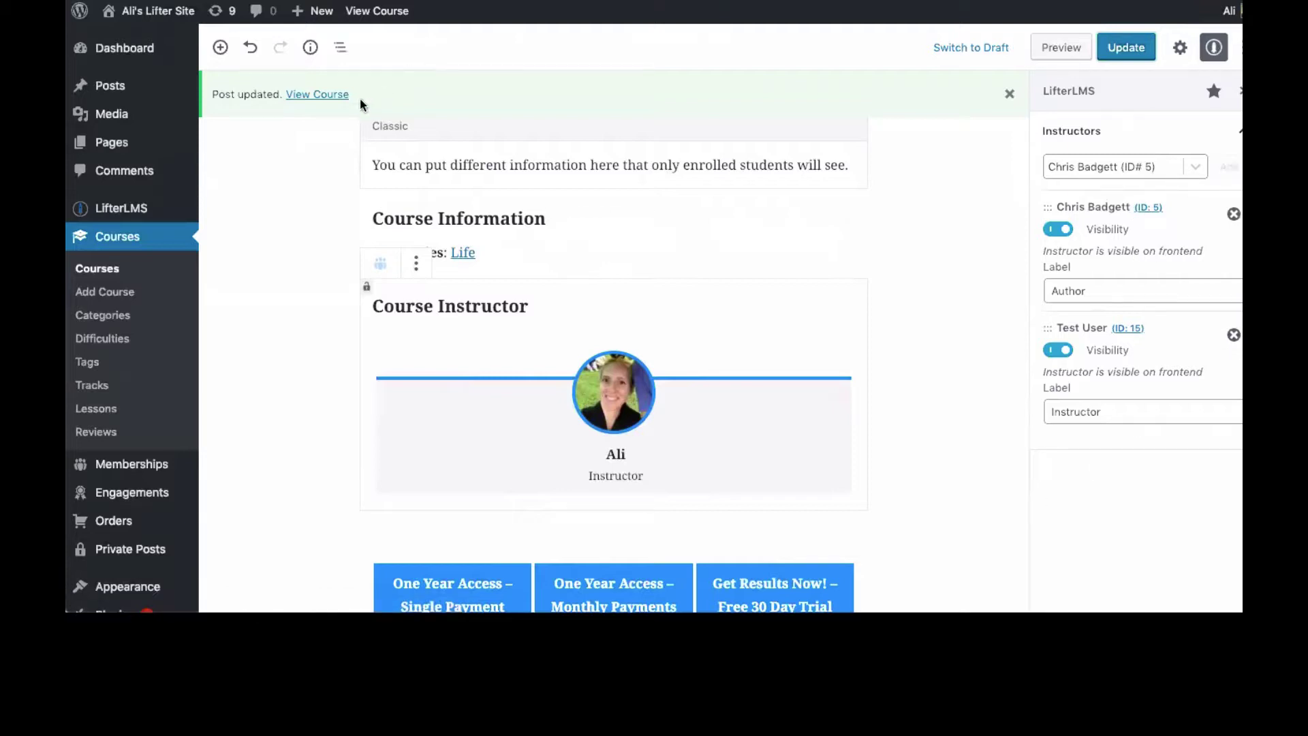
- Save the course again, visit the site's front page, and open the Super Fun Course page
mouse_move(185, 26)
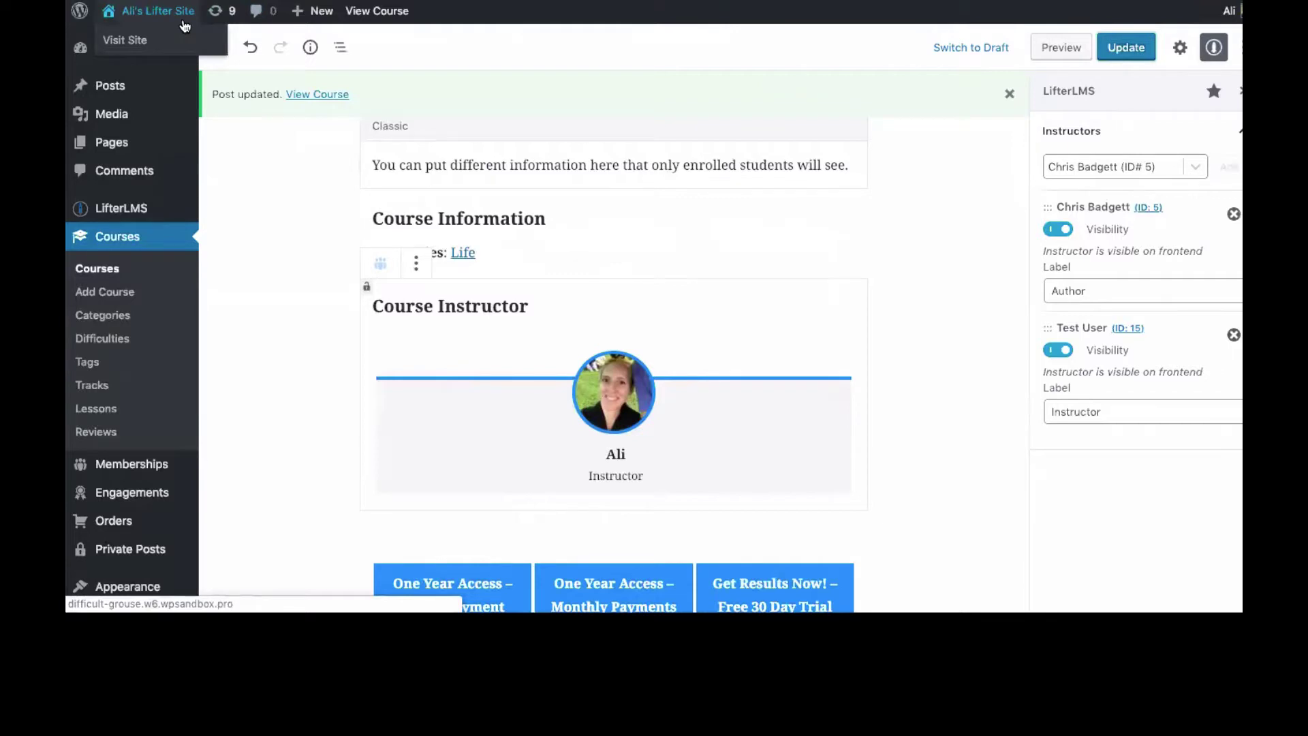
click(1131, 49)
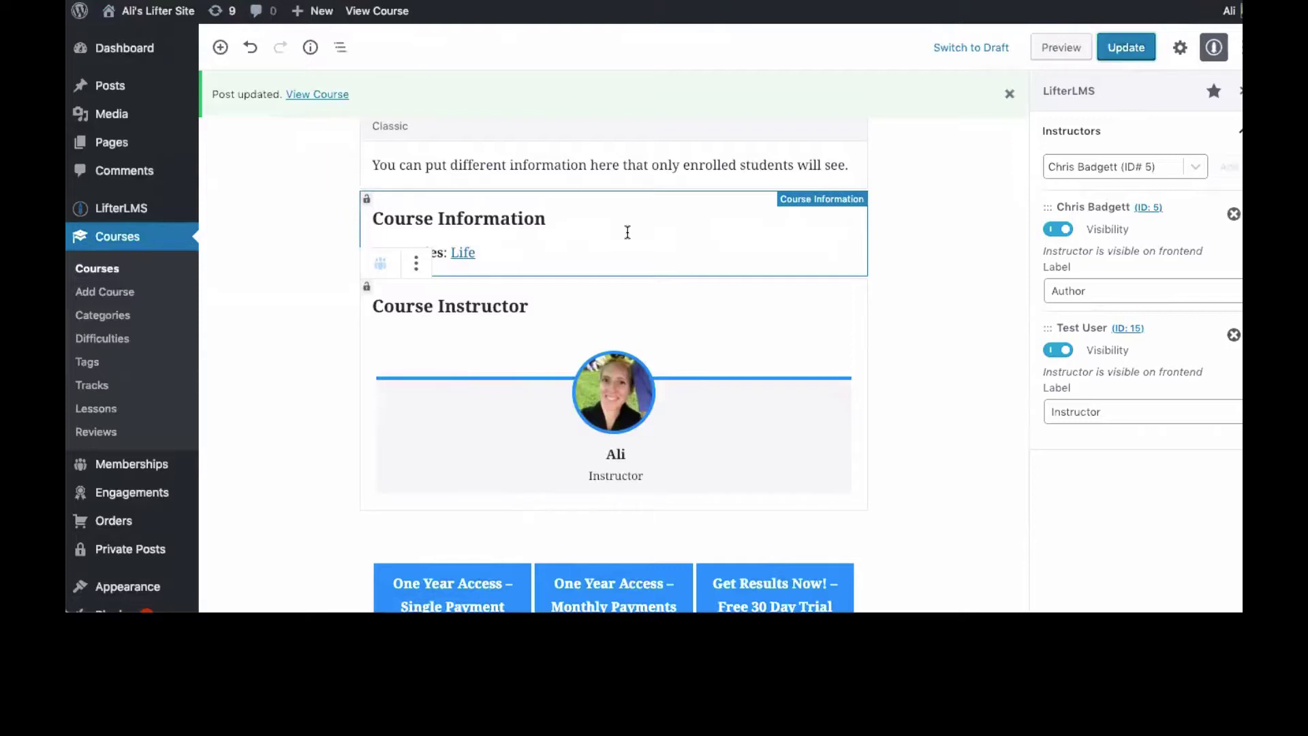
mouse_move(158, 13)
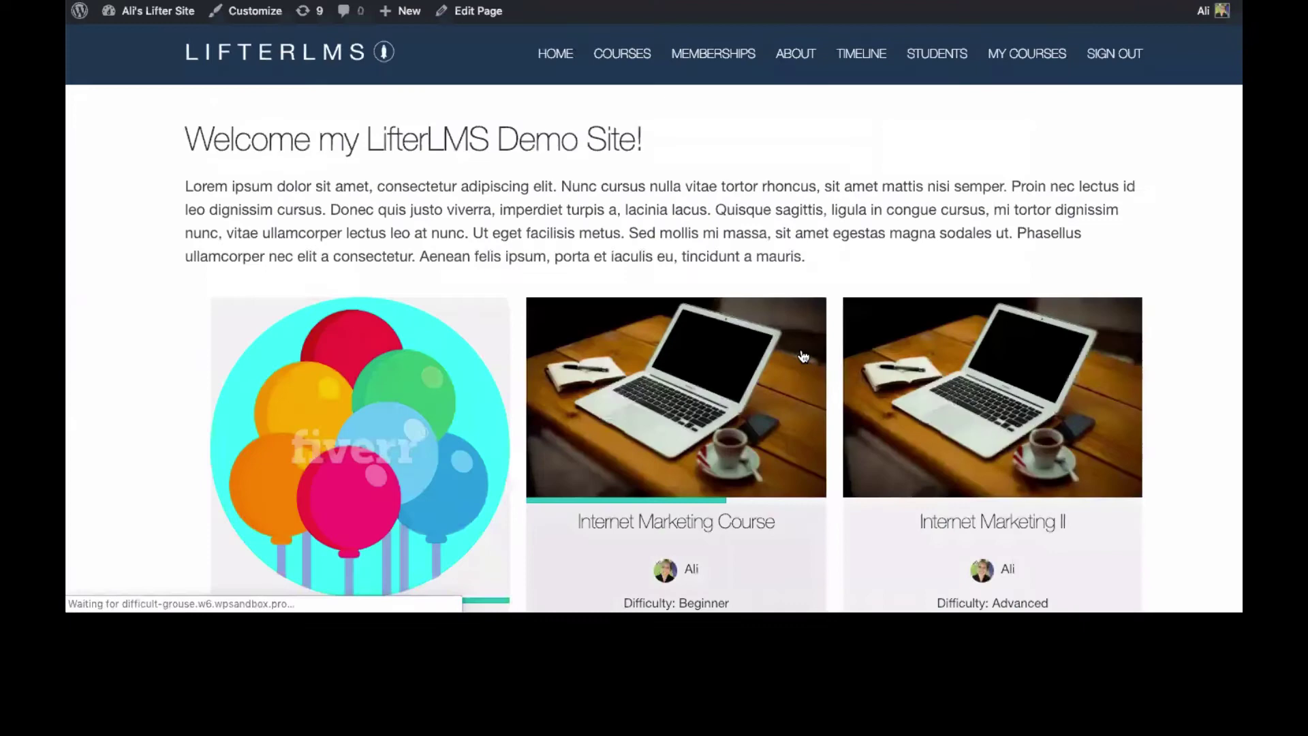
scroll(802, 407, down, 7)
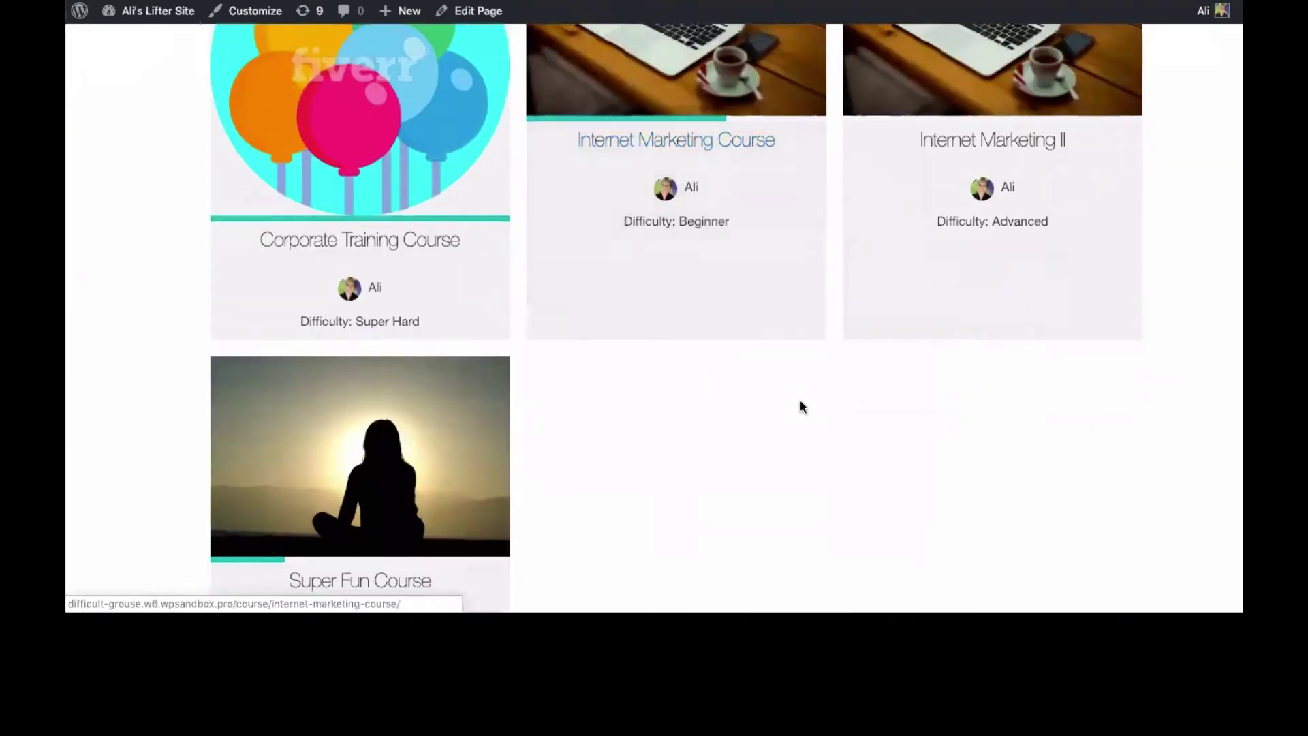
scroll(800, 402, down, 2)
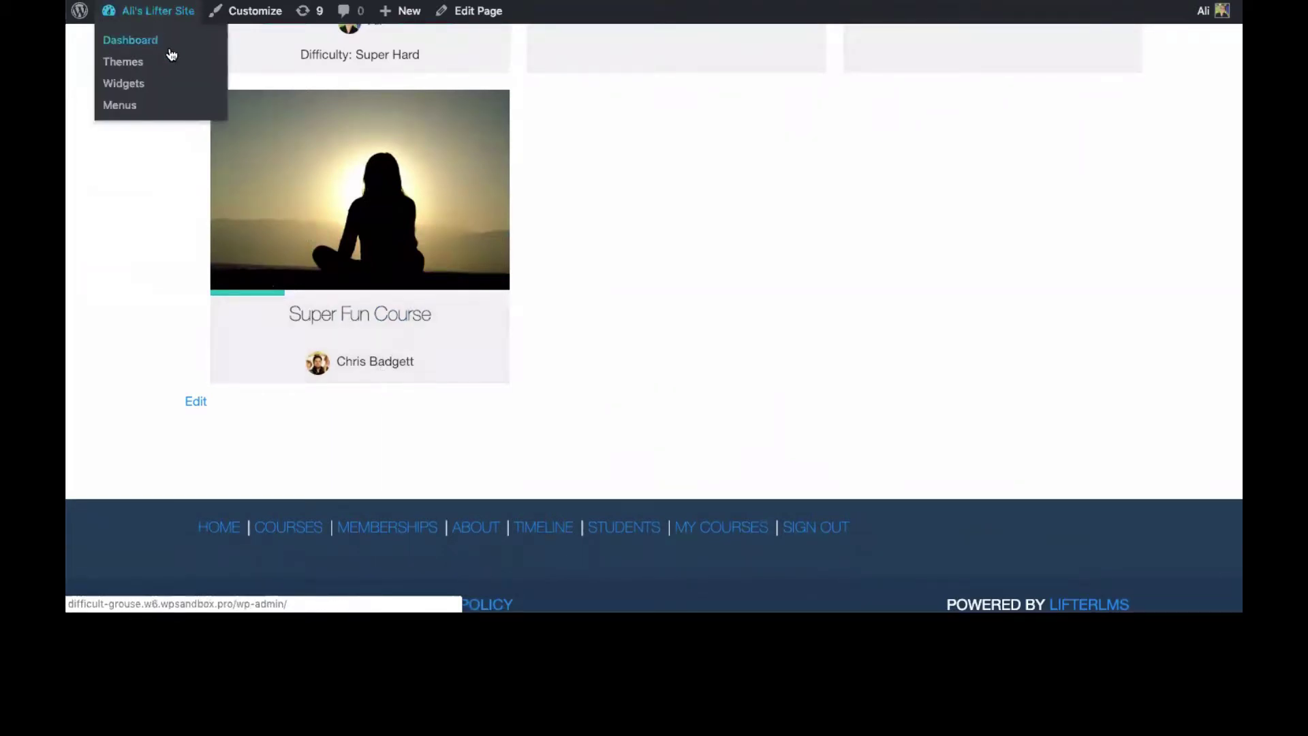
click(370, 337)
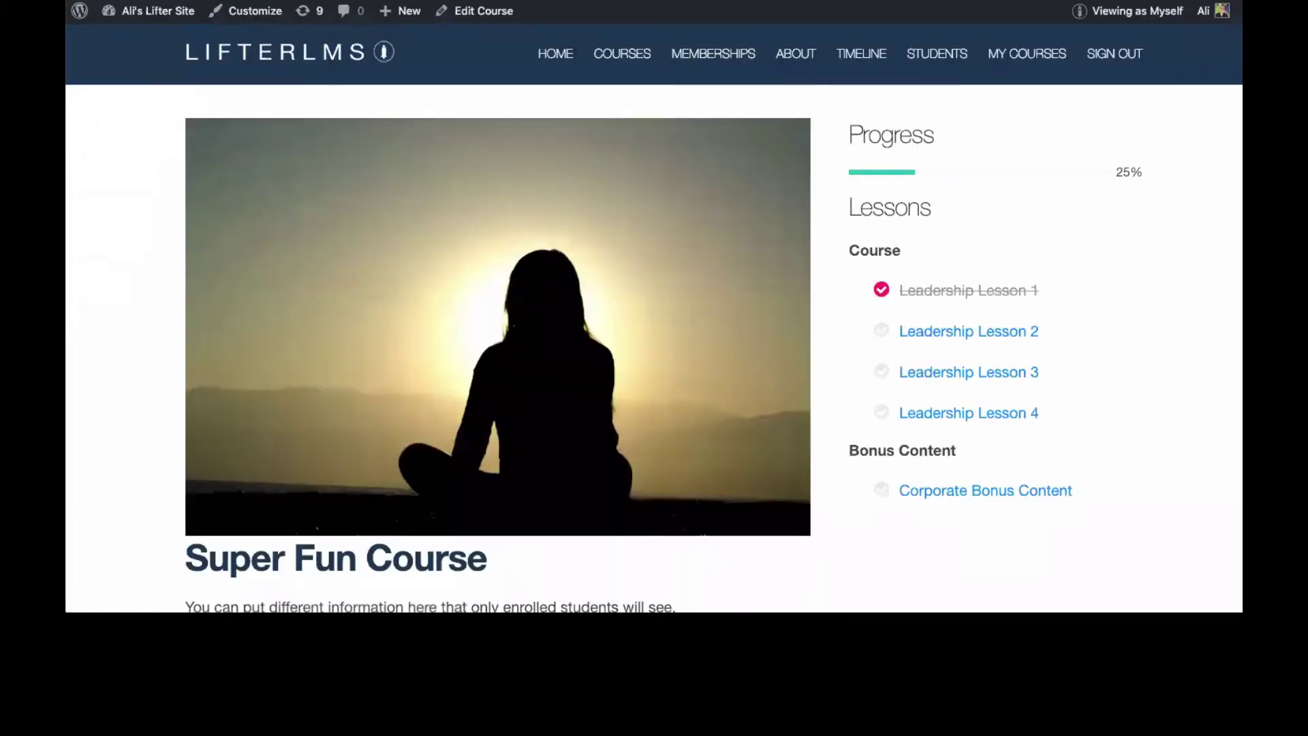
- Reopen Super Fun Course in the block editor and select its Course Instructors block
click(497, 17)
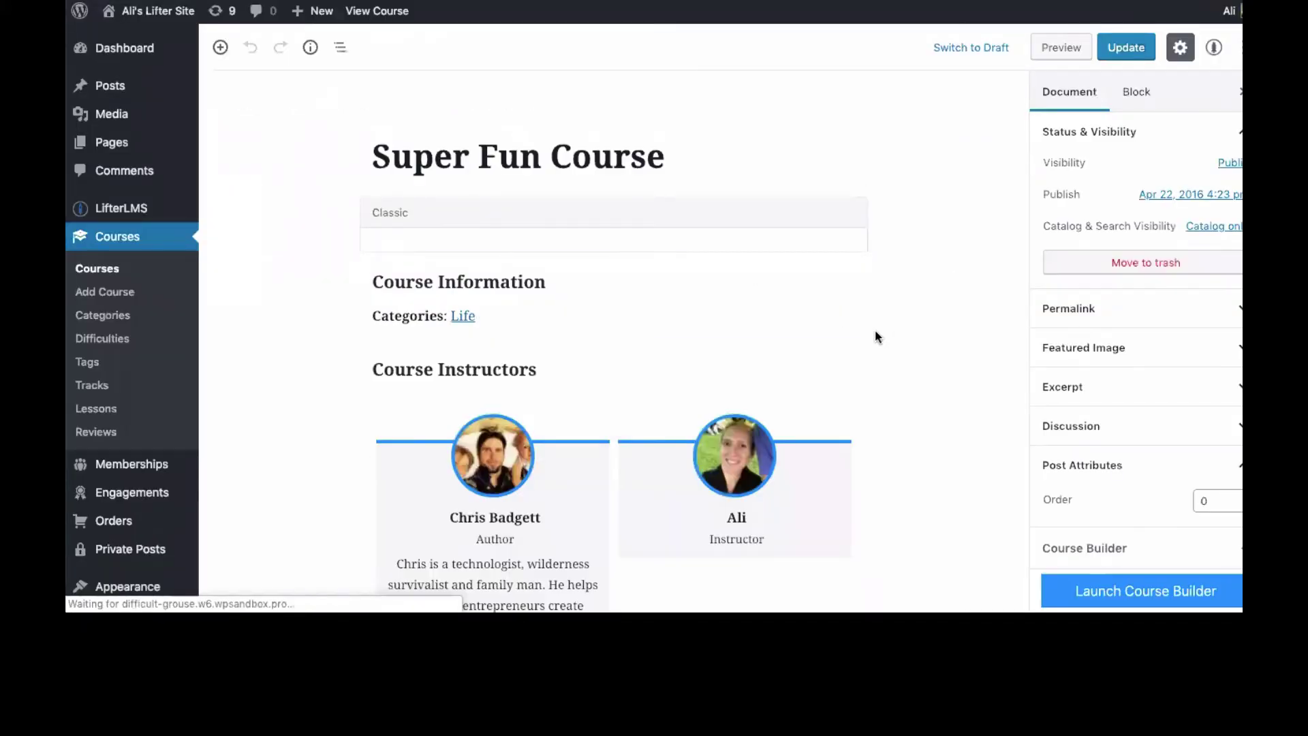
scroll(875, 330, down, 3)
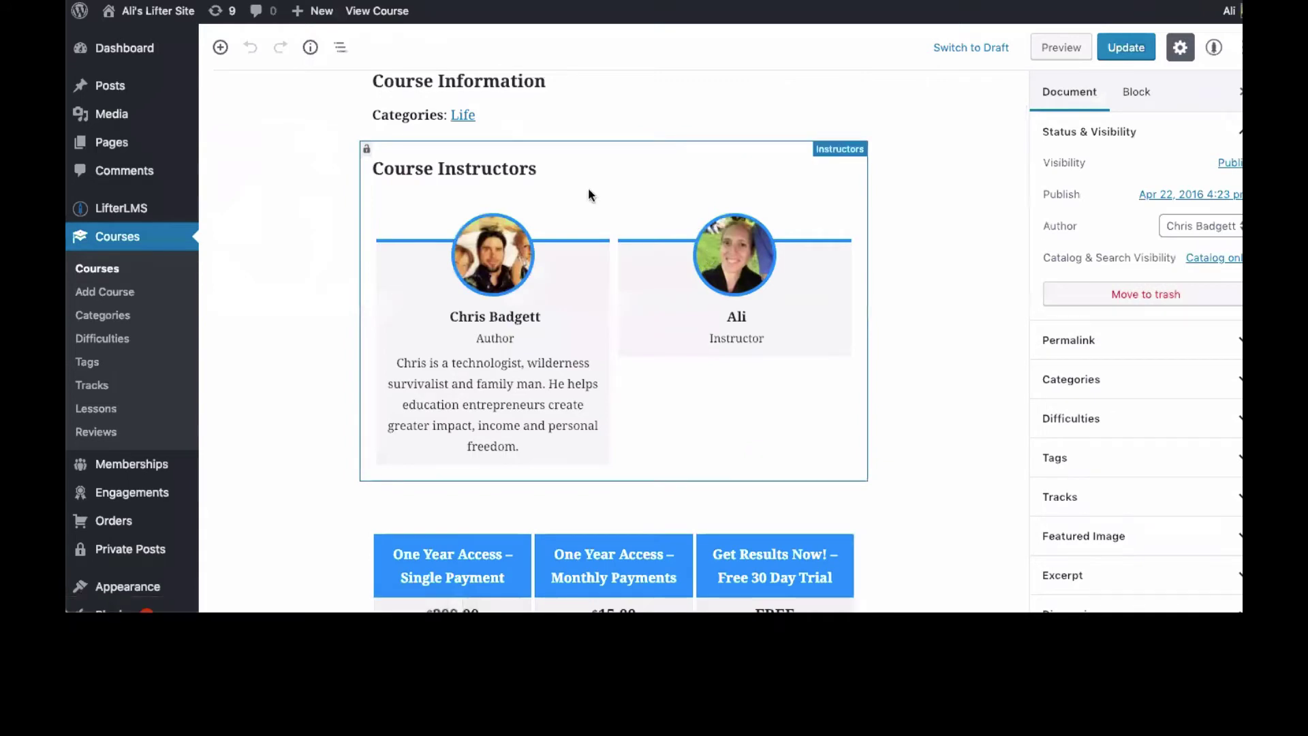
click(760, 361)
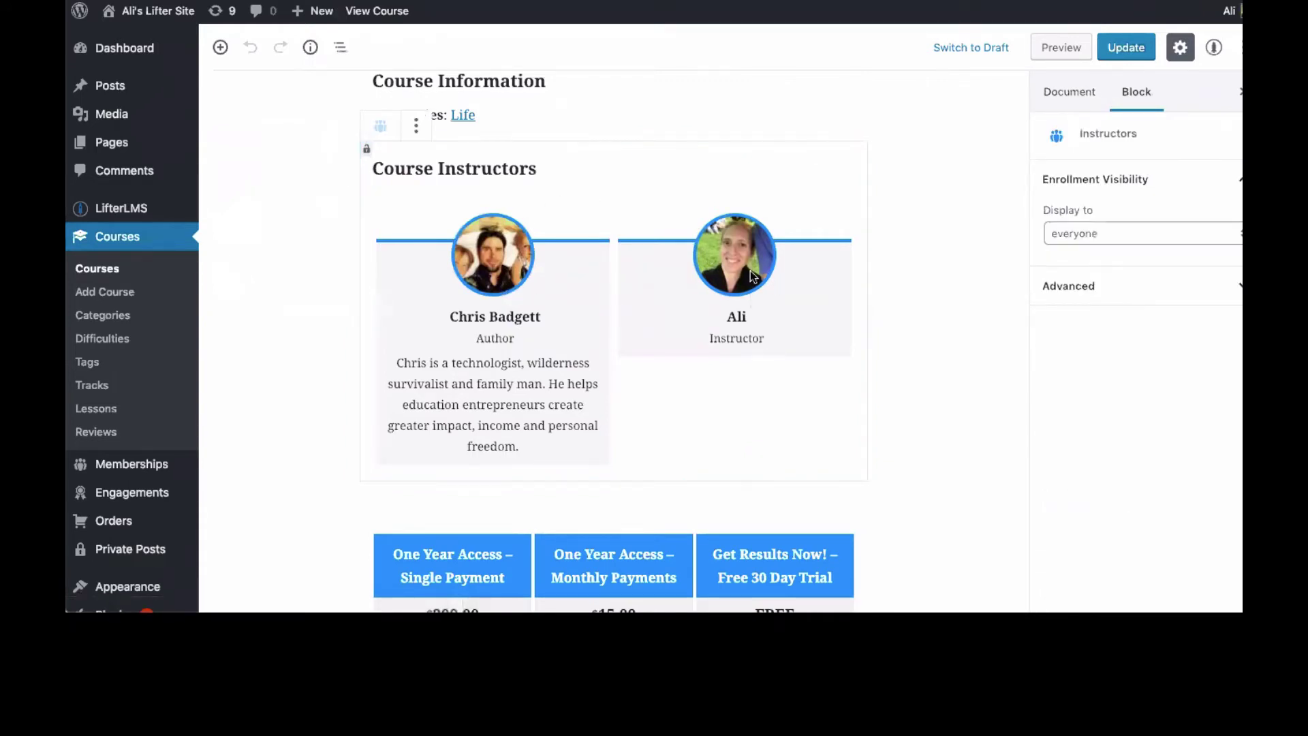
- Move the second instructor to the top, remove the author from the instructors, and update the course
click(1214, 47)
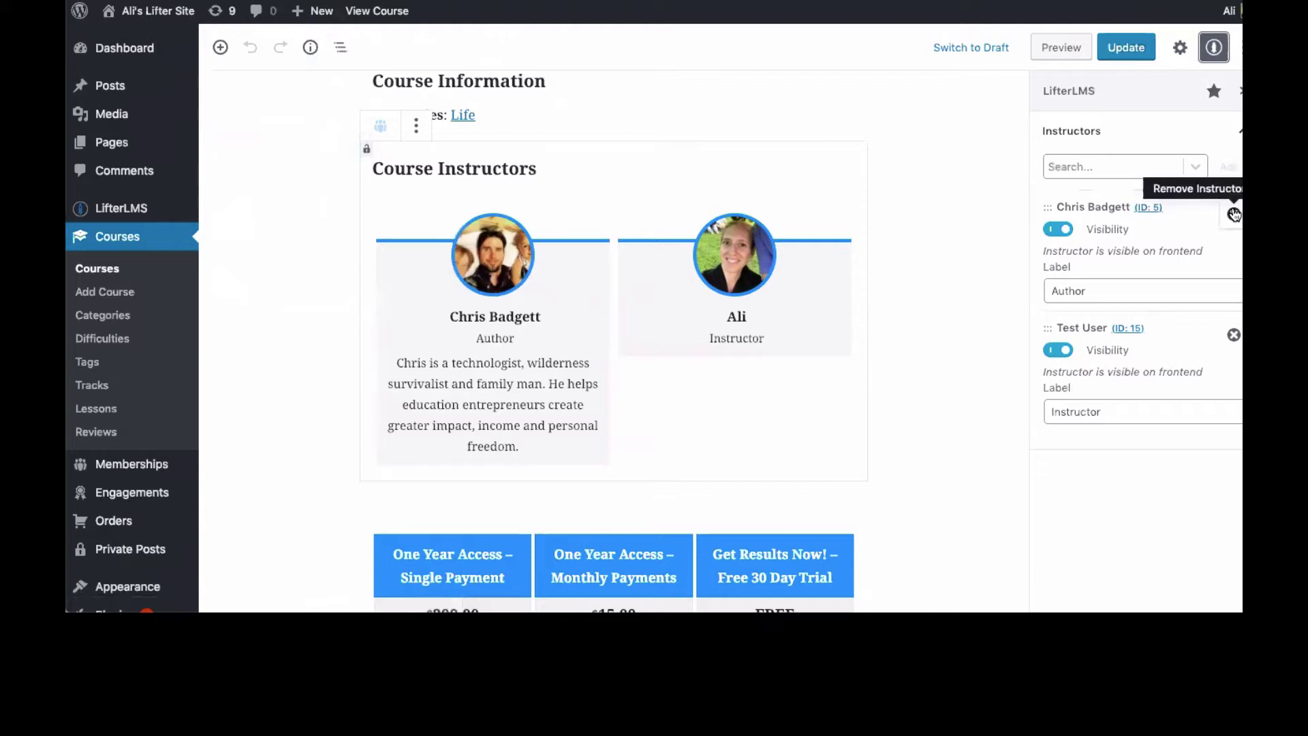
drag(1047, 328, 1048, 208)
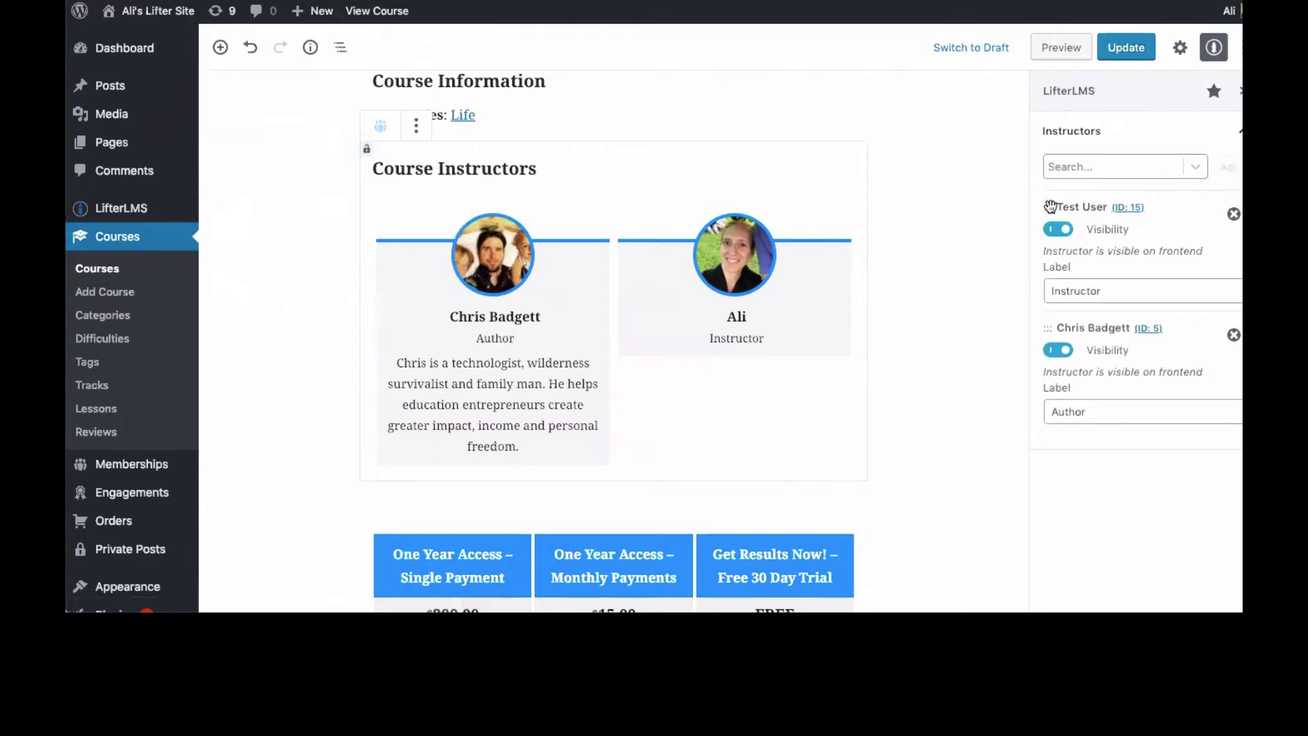
click(1233, 335)
click(1128, 49)
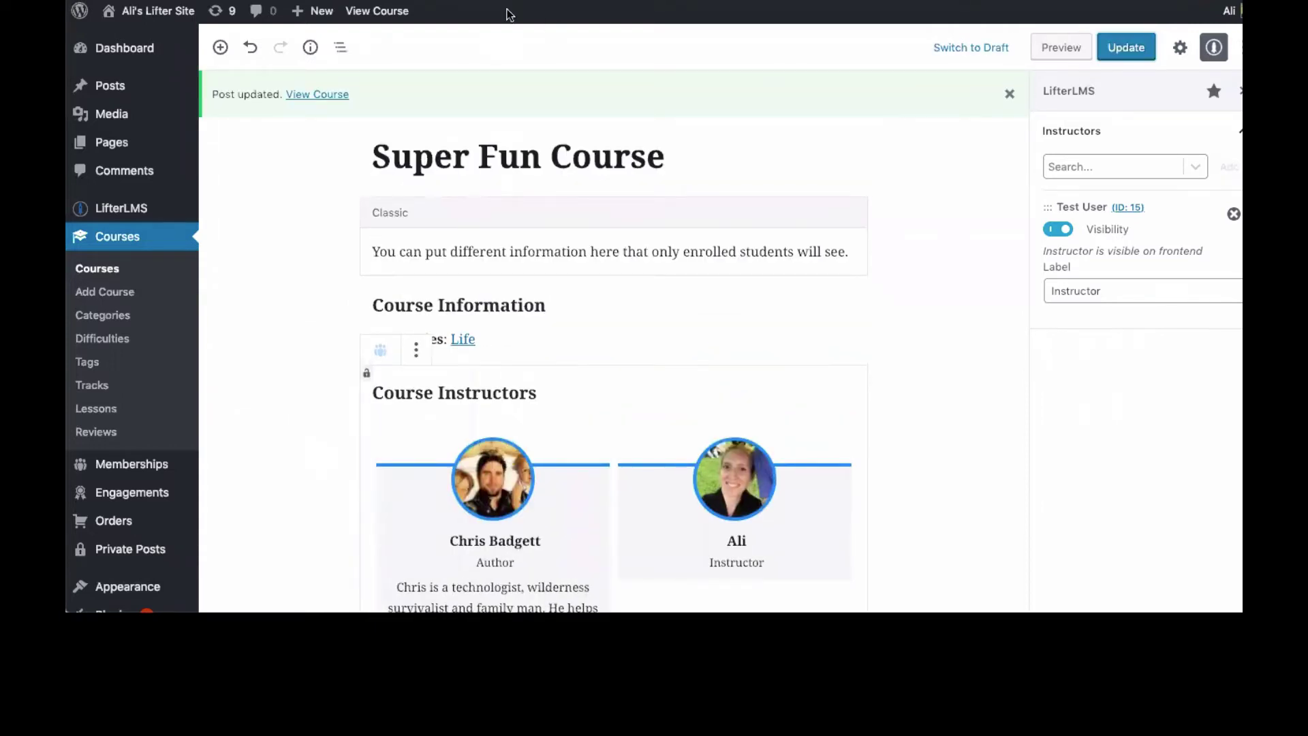
- Check the live course page's single Instructor entry, then return to the WordPress Dashboard
mouse_move(189, 17)
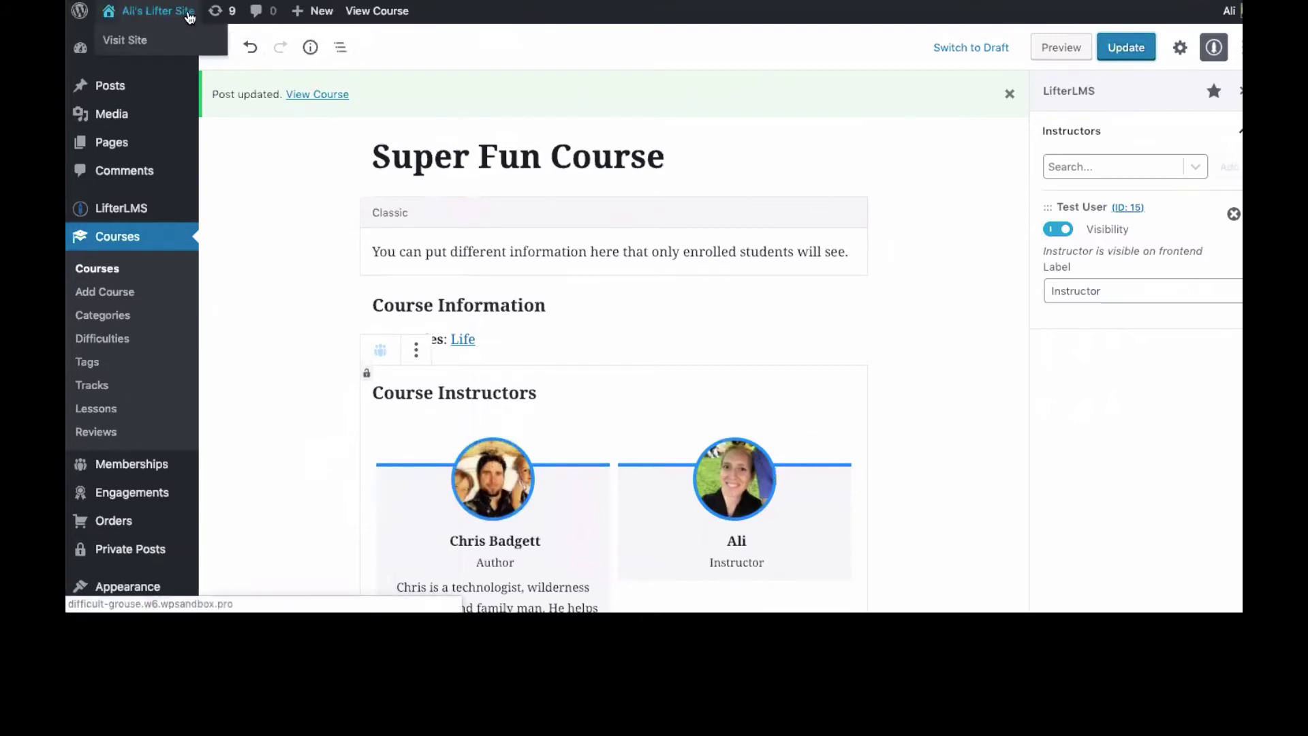
click(377, 10)
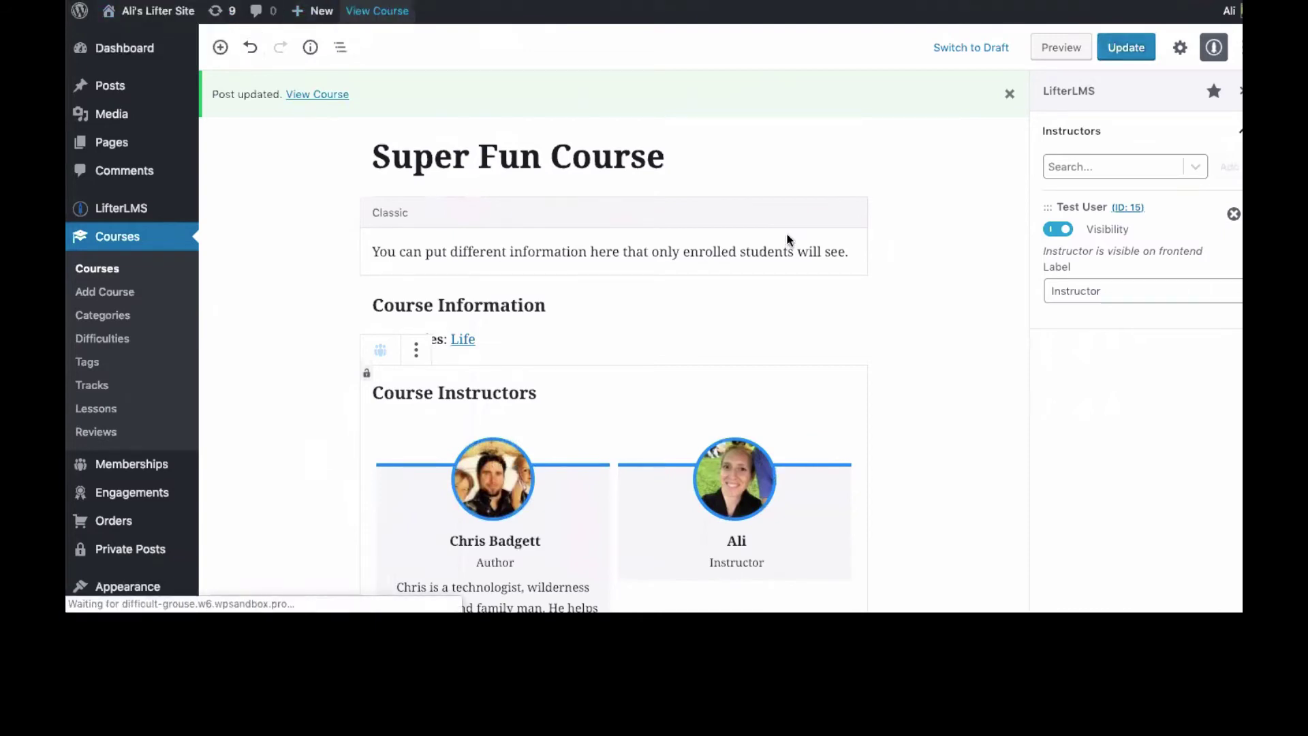
scroll(773, 390, down, 2)
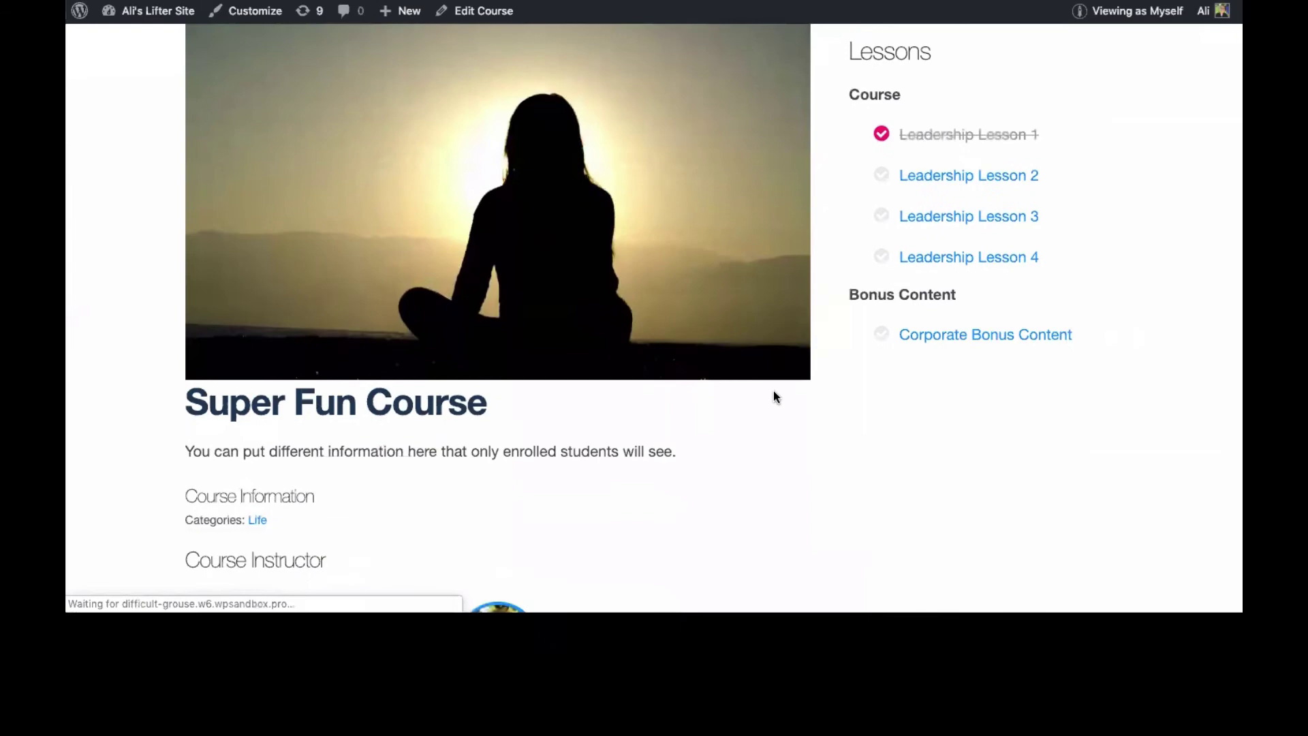
scroll(774, 391, up, 1)
scroll(774, 391, down, 5)
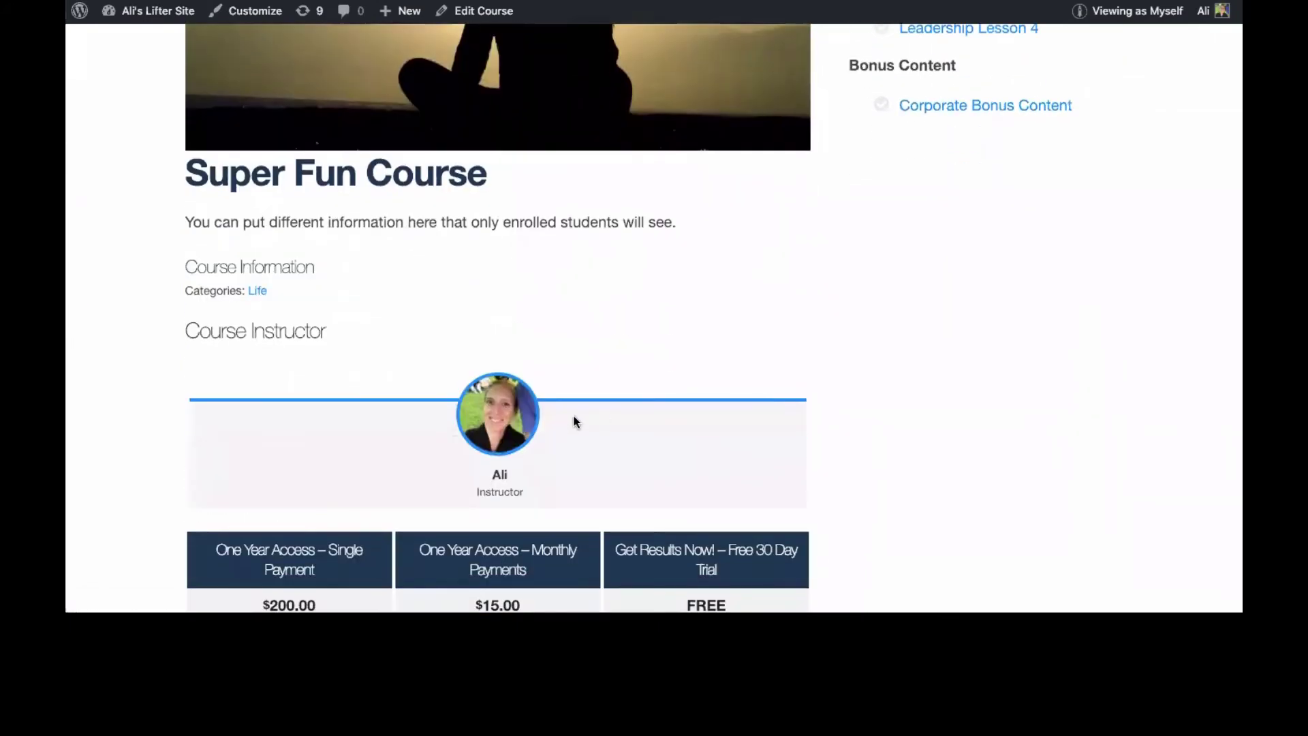
scroll(626, 347, up, 6)
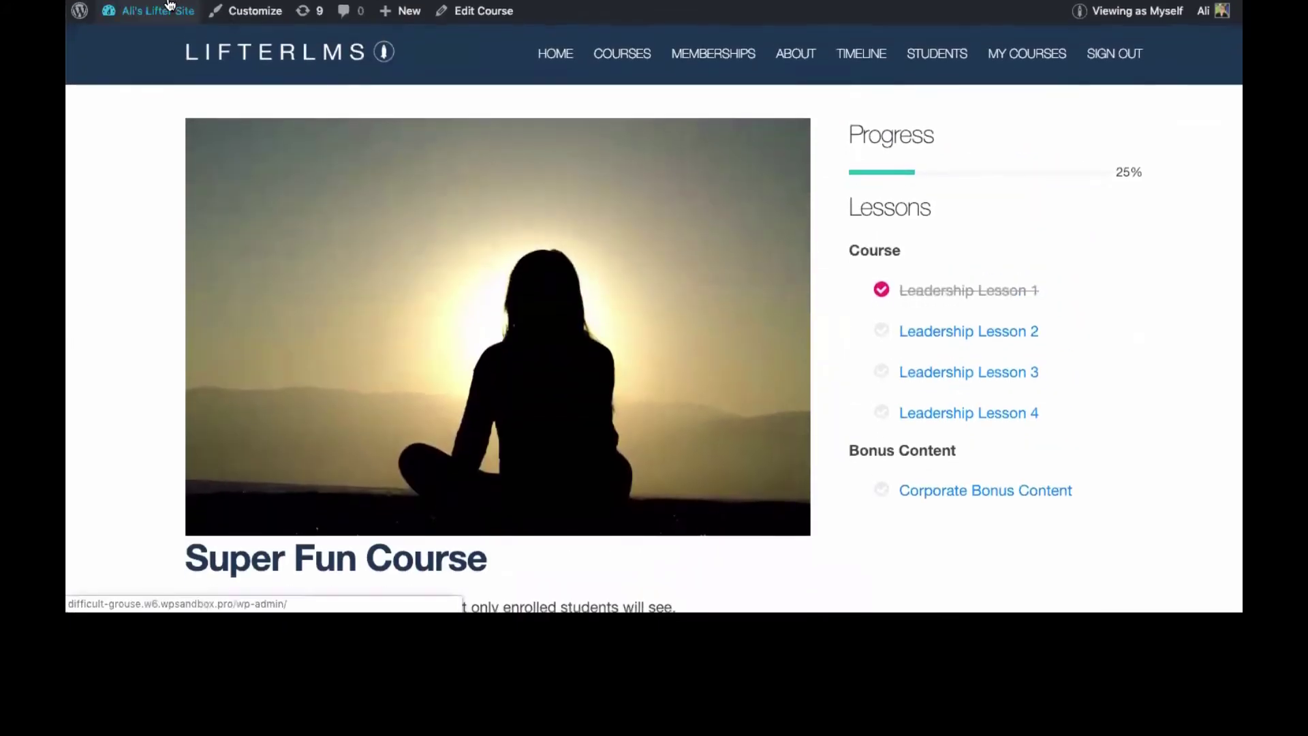
click(168, 15)
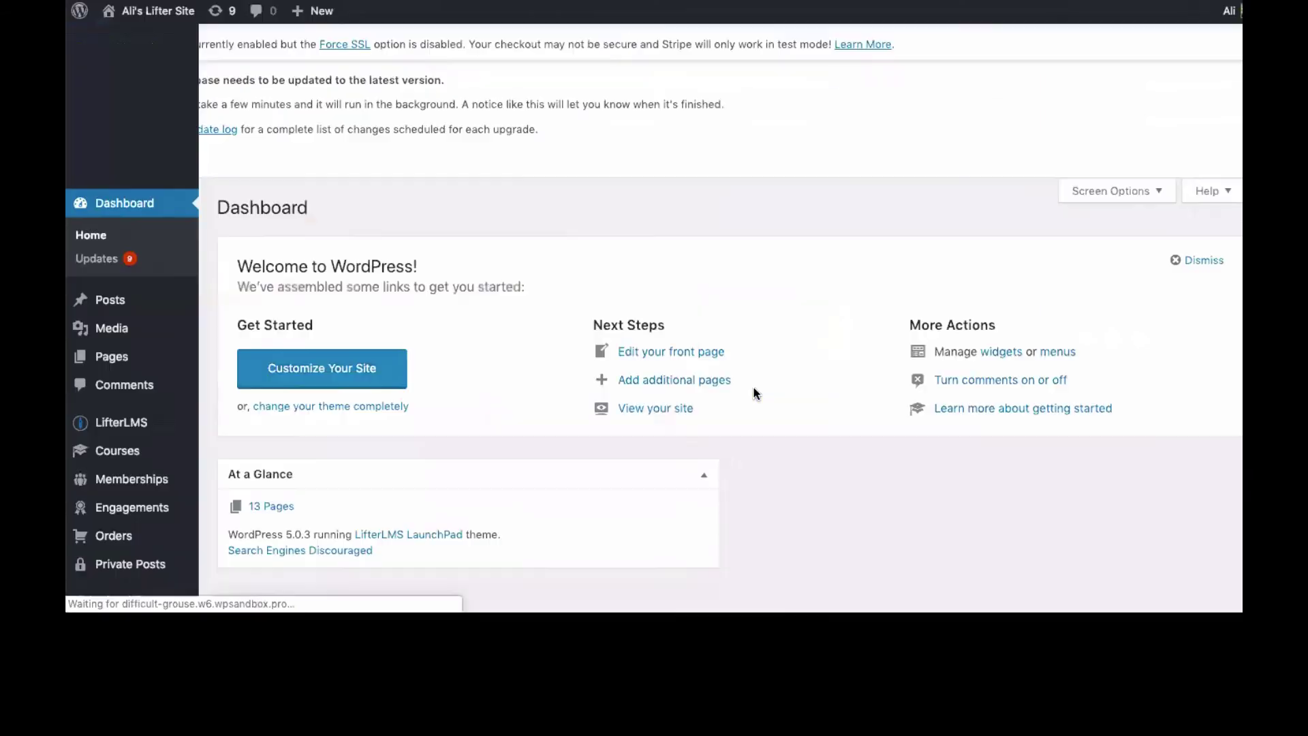
scroll(754, 393, up, 1)
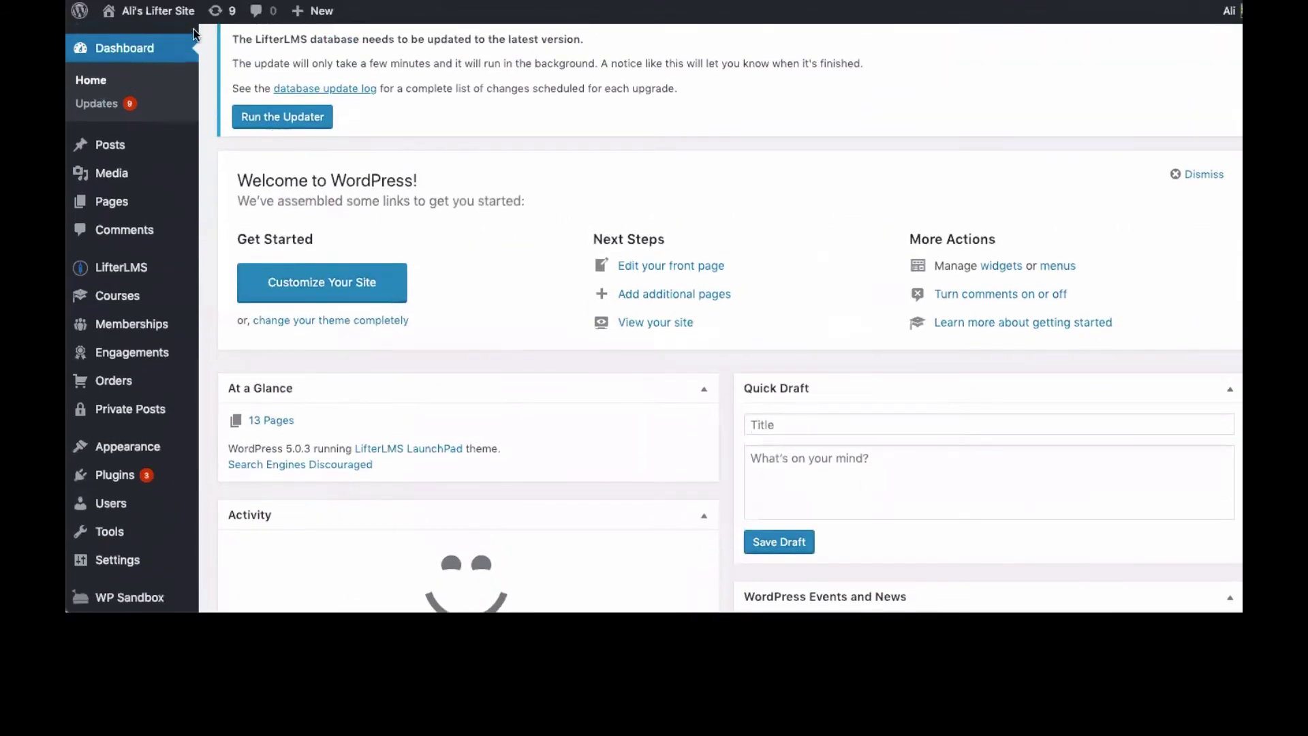
- Visit the front page and scroll to the Super Fun Course card showing one instructor
click(126, 41)
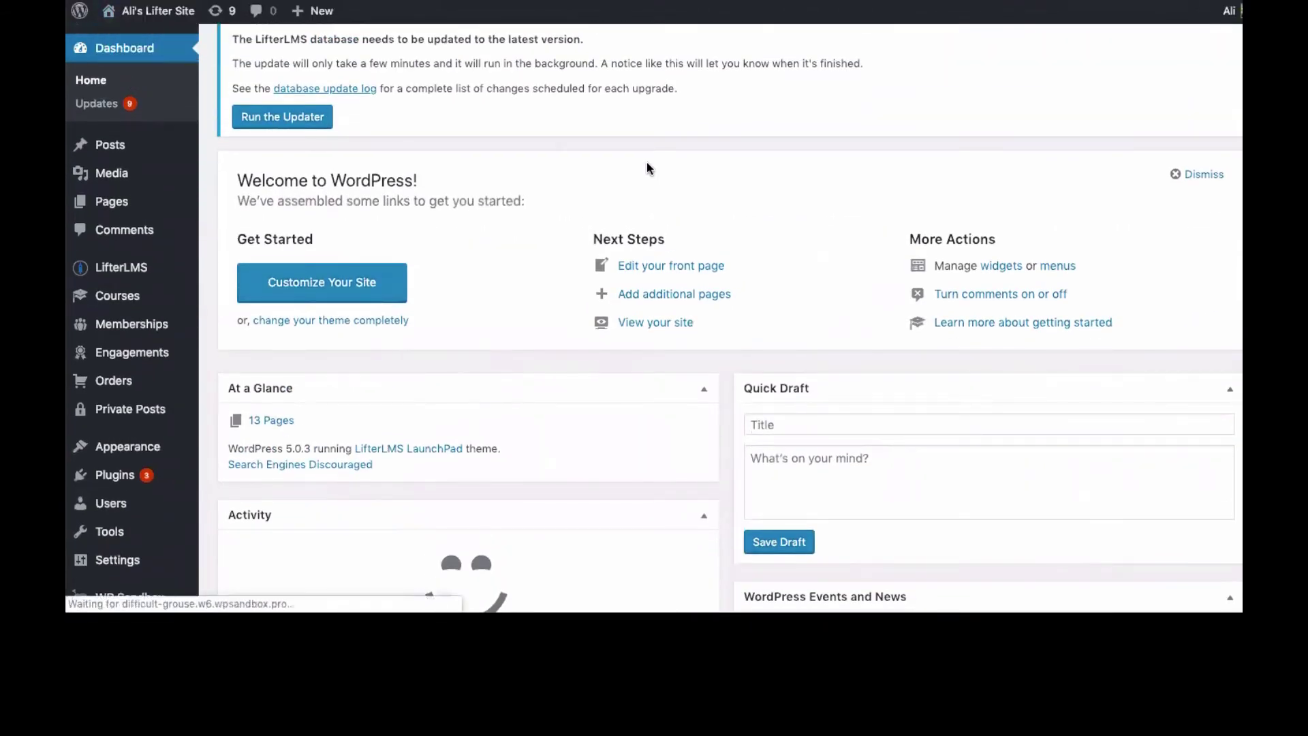
scroll(742, 292, down, 4)
scroll(743, 293, up, 4)
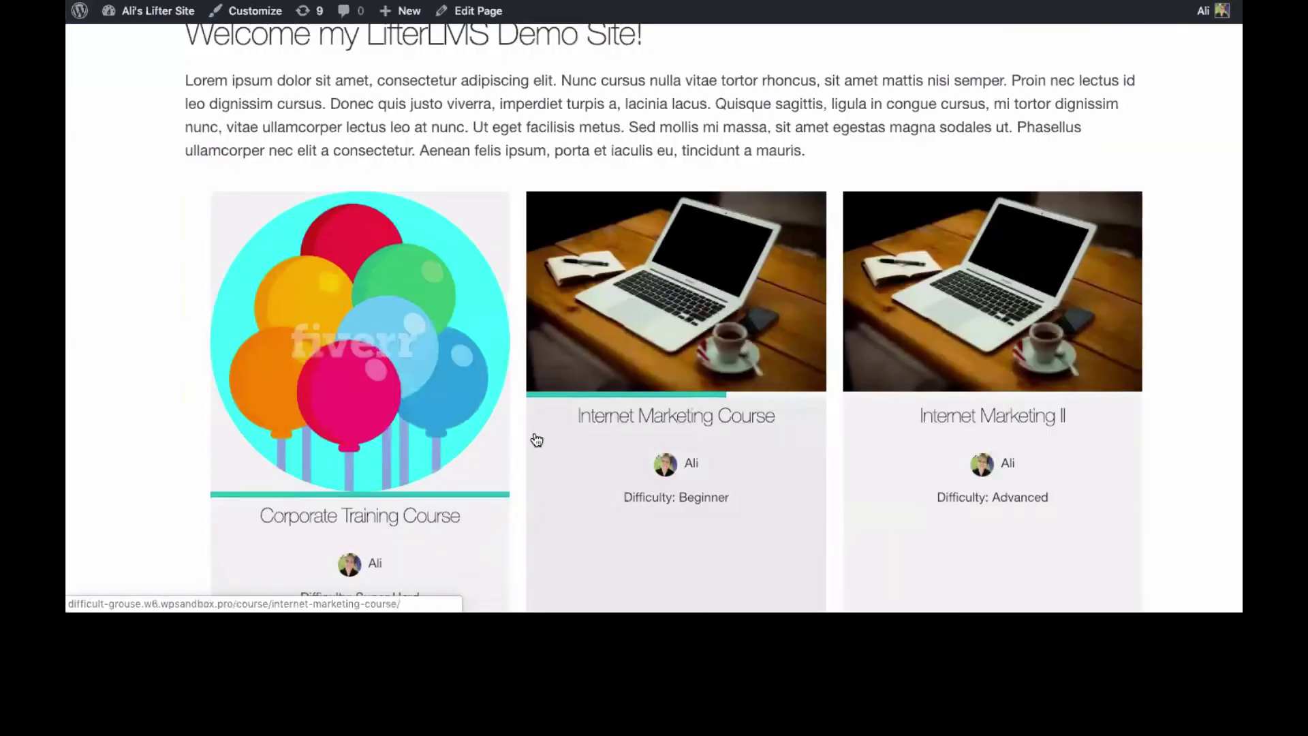
scroll(504, 434, down, 5)
scroll(408, 497, down, 3)
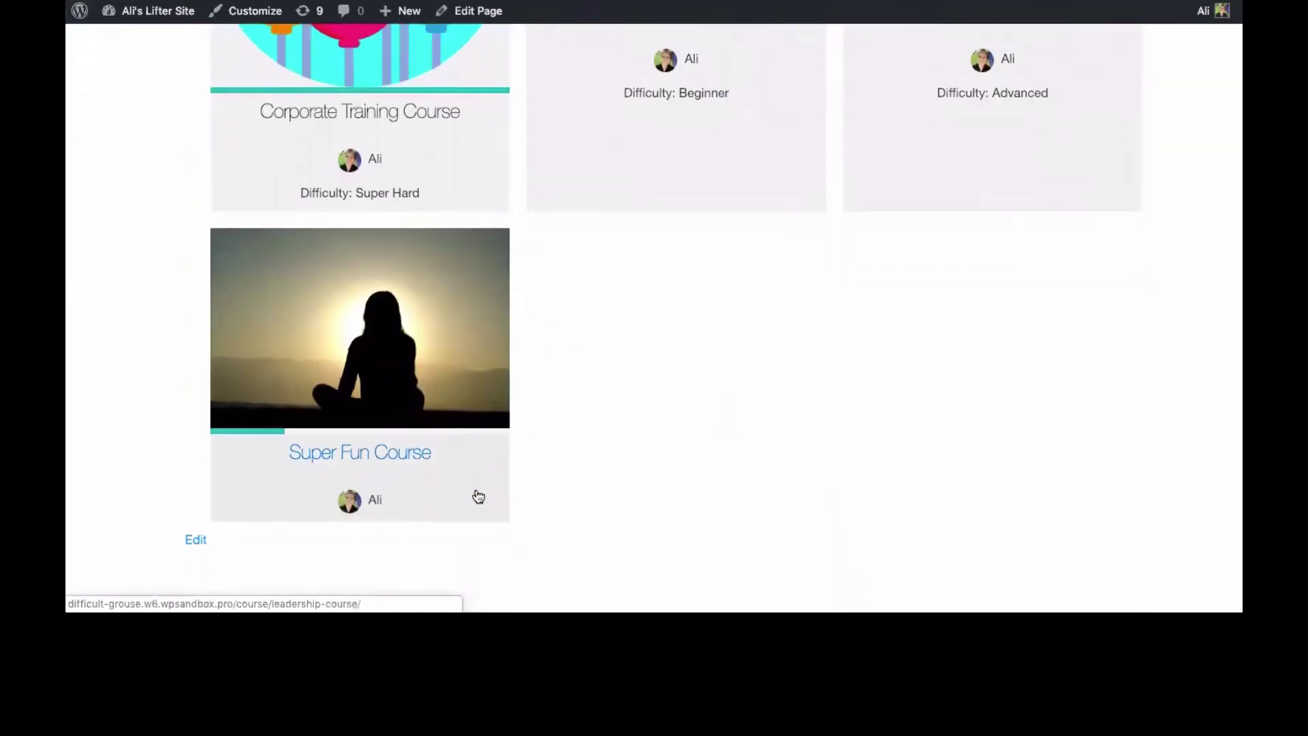
scroll(478, 496, down, 1)
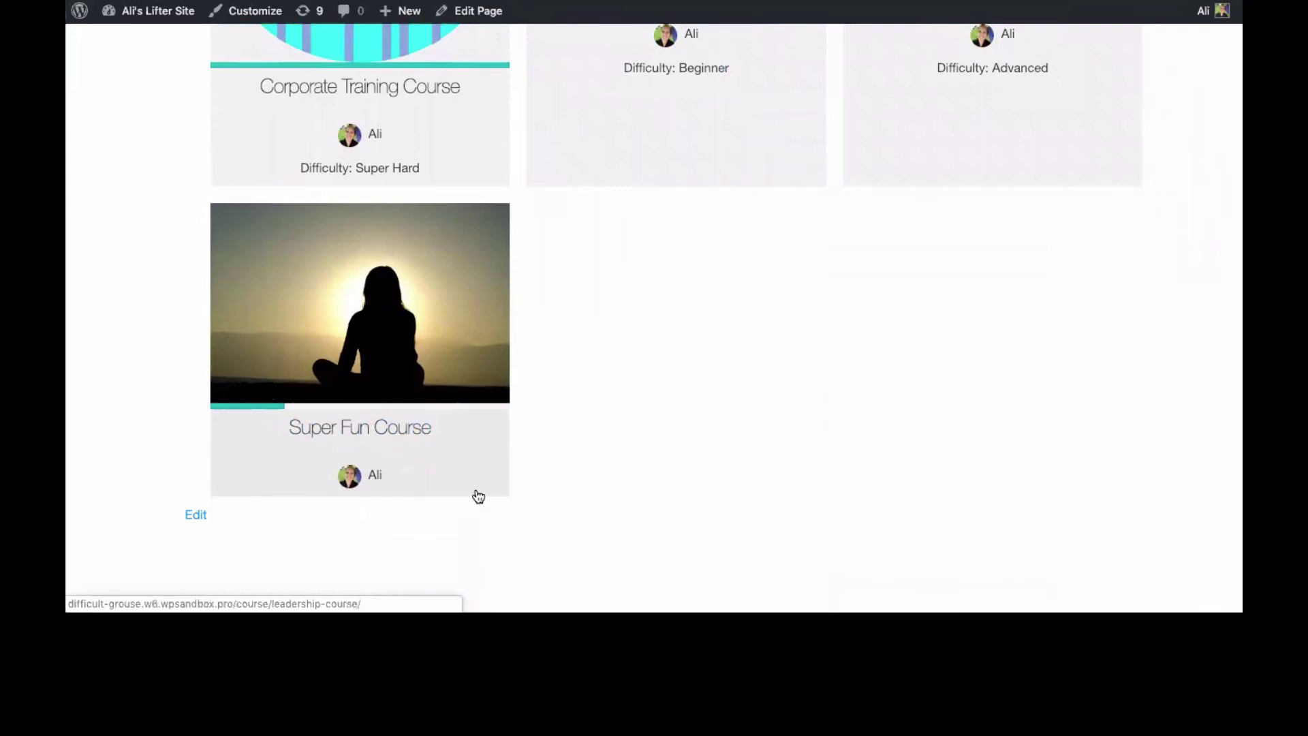